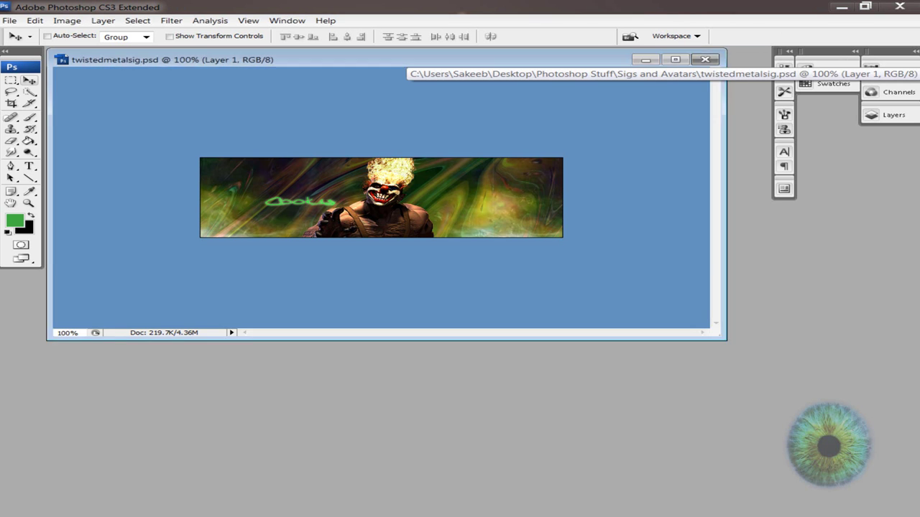
- Close the finished twistedmetalsig.psd example signature with Ctrl+W
key("ctrl+w")
key("ctrl+w")
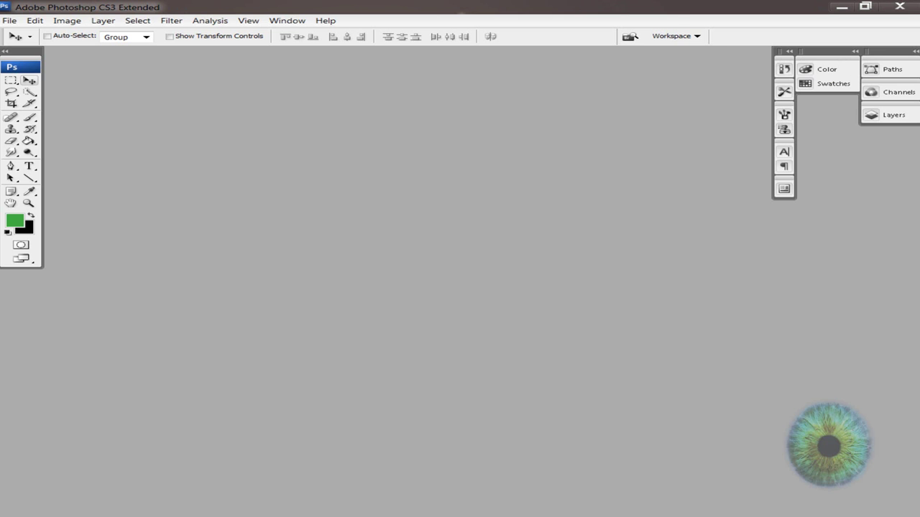
- Create a transparent 500 × 150 px document, enlarge its window, then minimize Photoshop
key("alt+f")
key("Down")
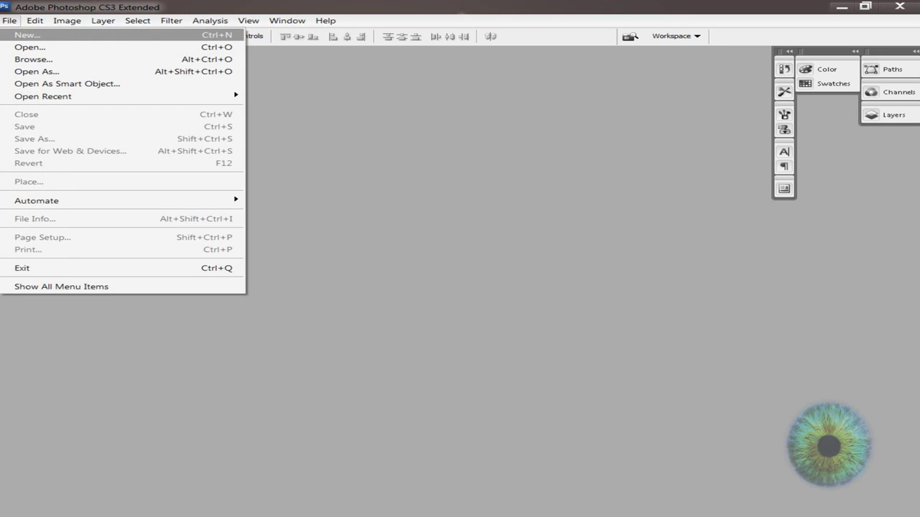
key("Return")
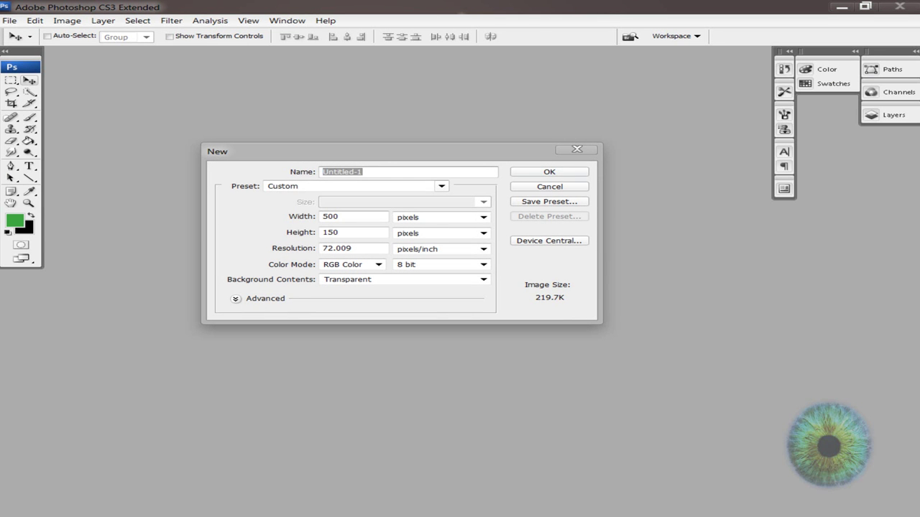
left_click(352, 216)
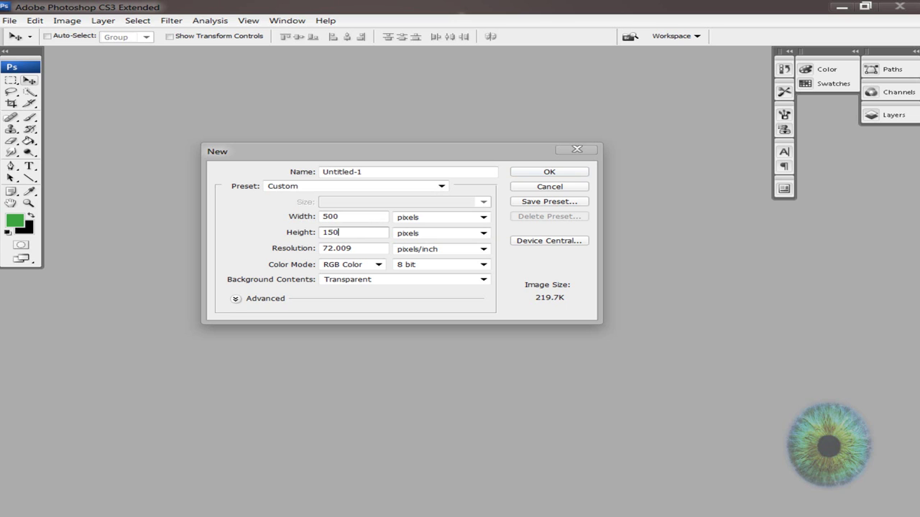
key("Return")
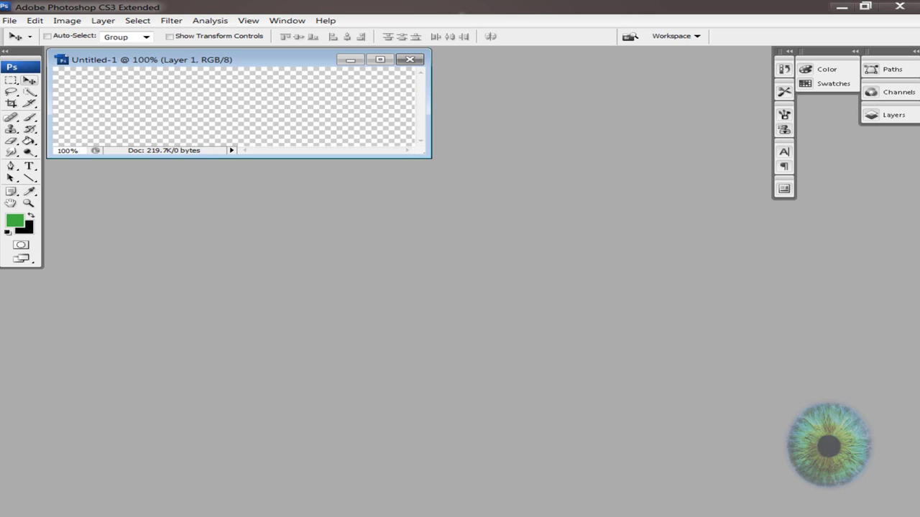
left_click_drag(430, 156, 753, 365)
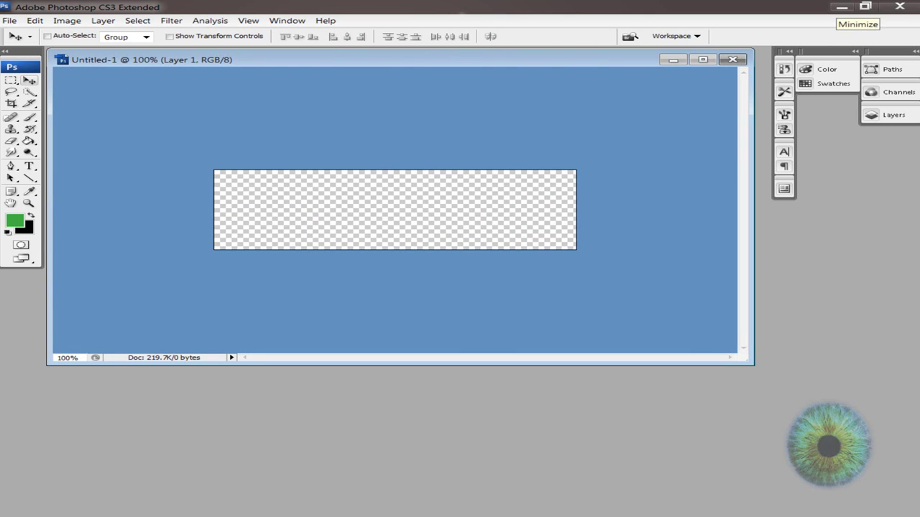
left_click(841, 6)
- Select df836g.jpg on the desktop and snap Photoshop to the right half
left_click(458, 172)
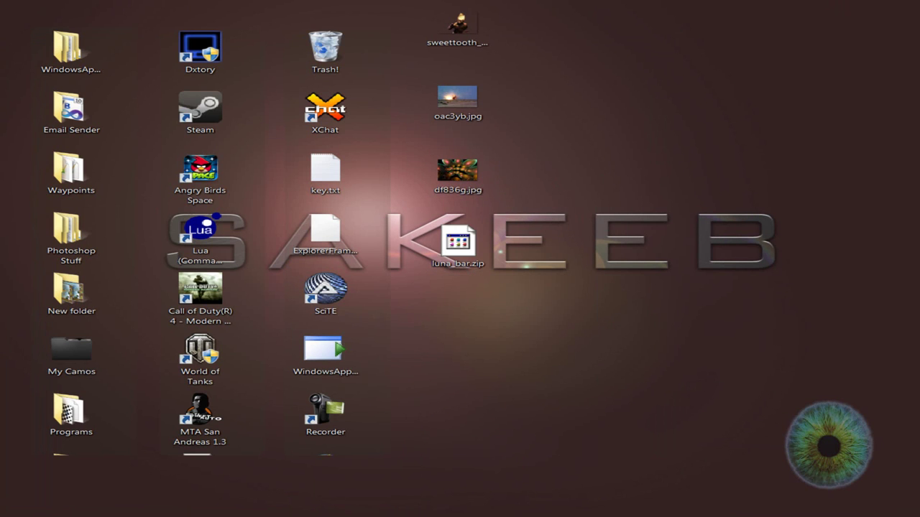
key("super+Right")
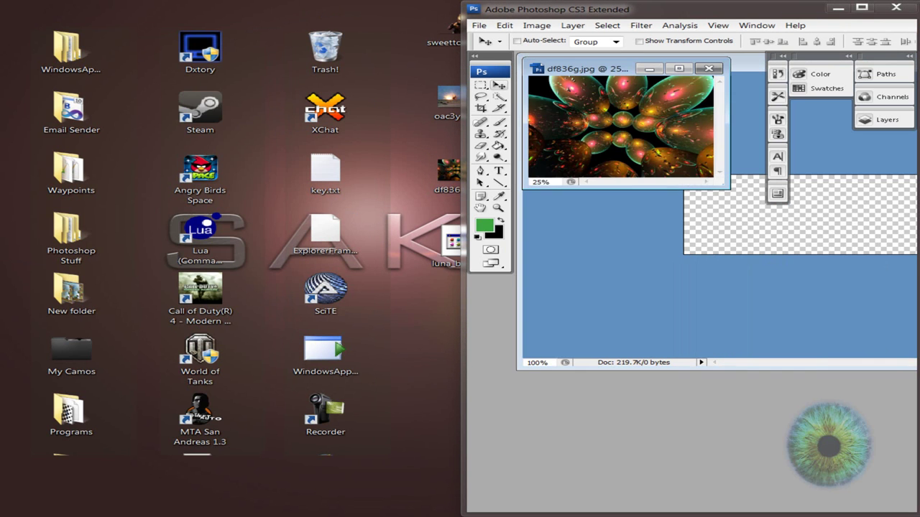
- Maximize Photoshop and view the df836g.jpg fractal at 100% zoom
key("super+Up")
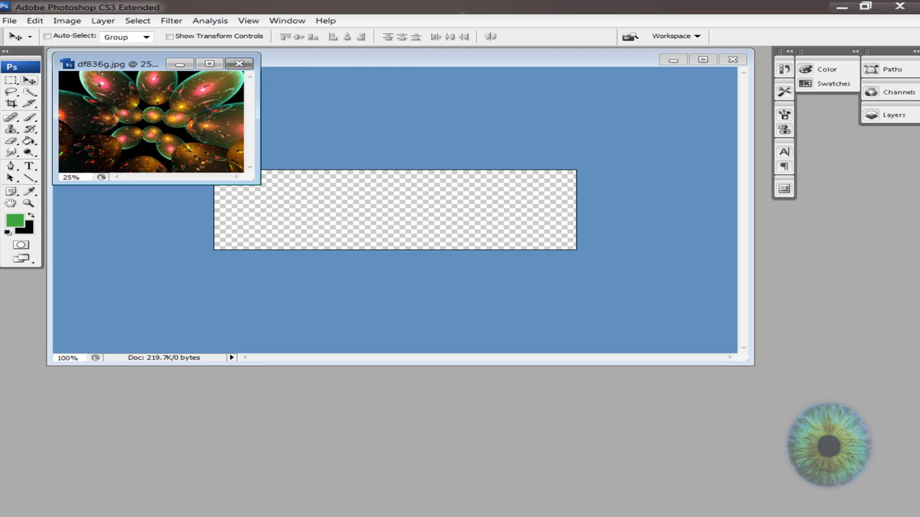
left_click_drag(260, 184, 427, 281)
left_click(70, 273)
type("100")
key("Return")
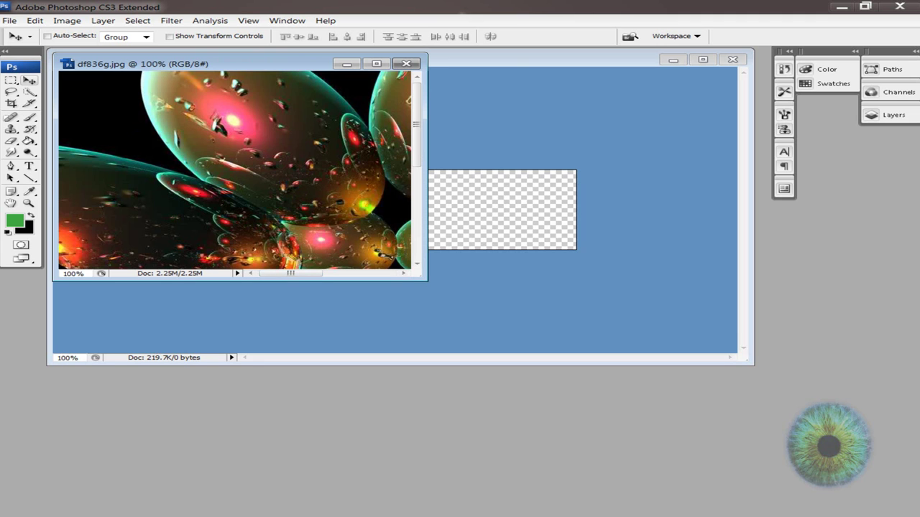
- Drag the fractal into Untitled-1 and position it to show the glowing bubbles
left_click_drag(215, 172, 503, 208)
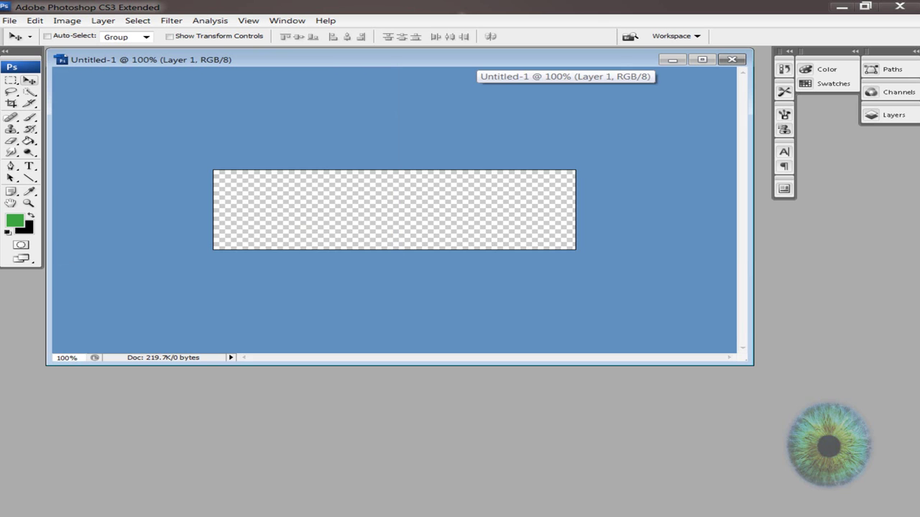
left_click_drag(395, 210, 315, 156)
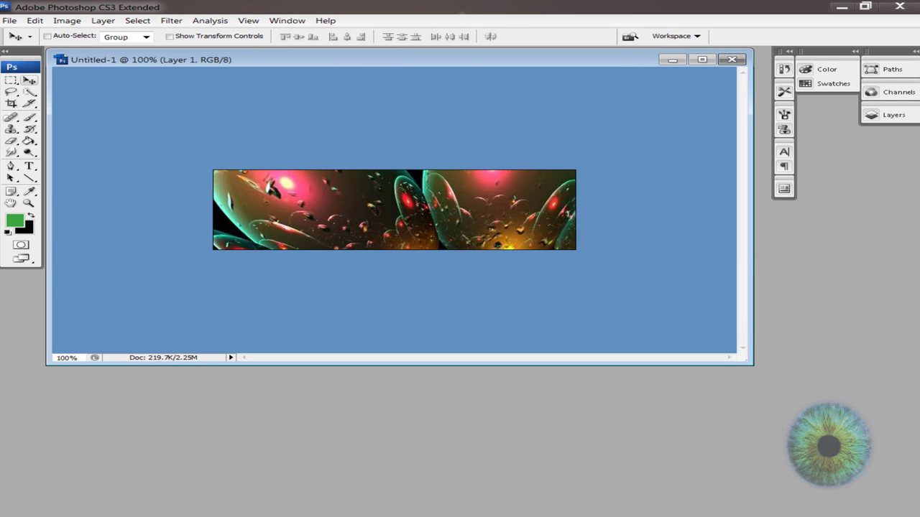
left_click_drag(394, 210, 330, 210)
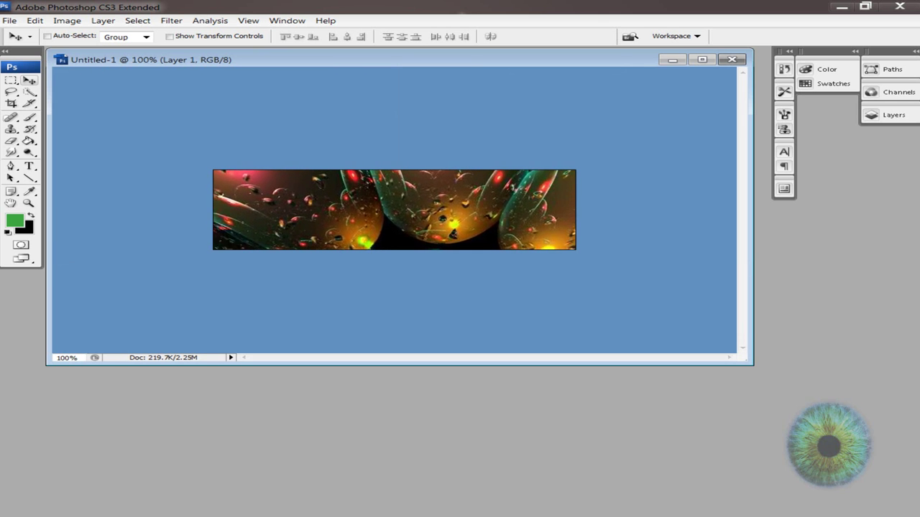
- Warp the fractal layer across the whole banner with Liquify's Forward Warp
key("alt+t")
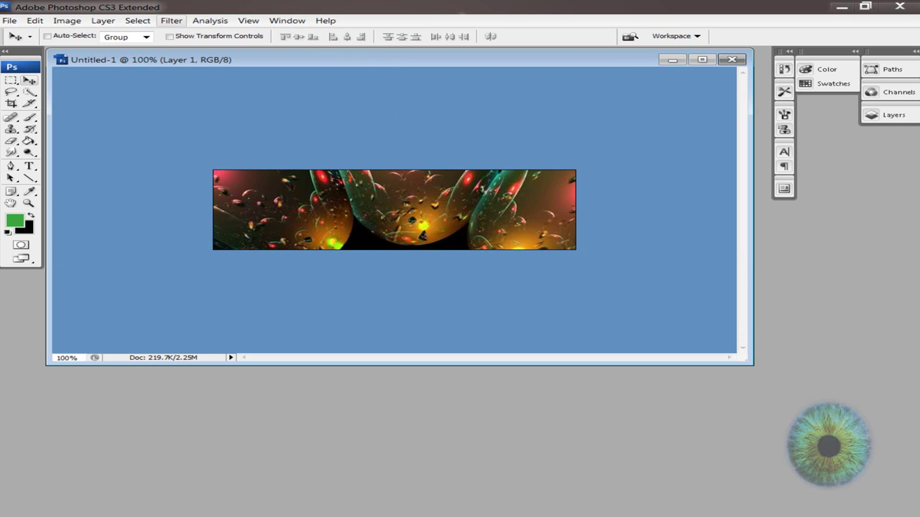
left_click(190, 97)
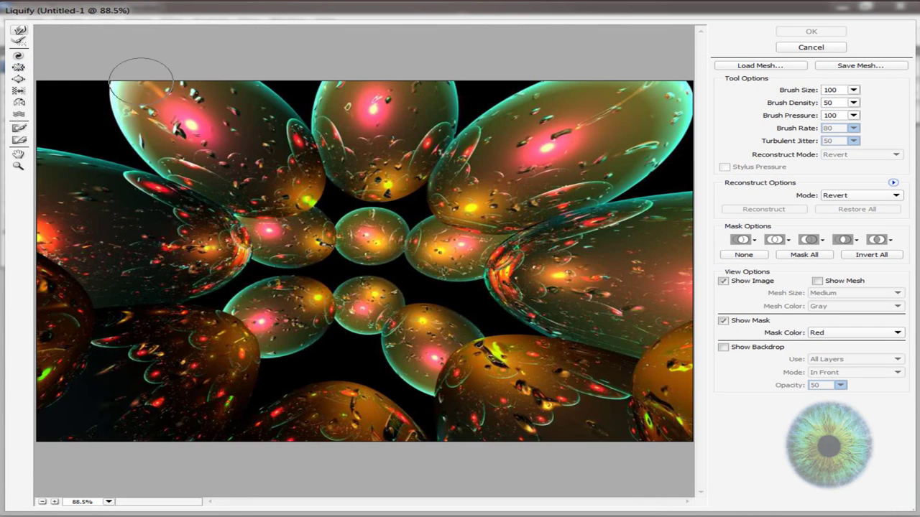
mouse_move(139, 72)
left_mouse_down()
mouse_move(452, 90)
mouse_move(608, 480)
left_mouse_up()
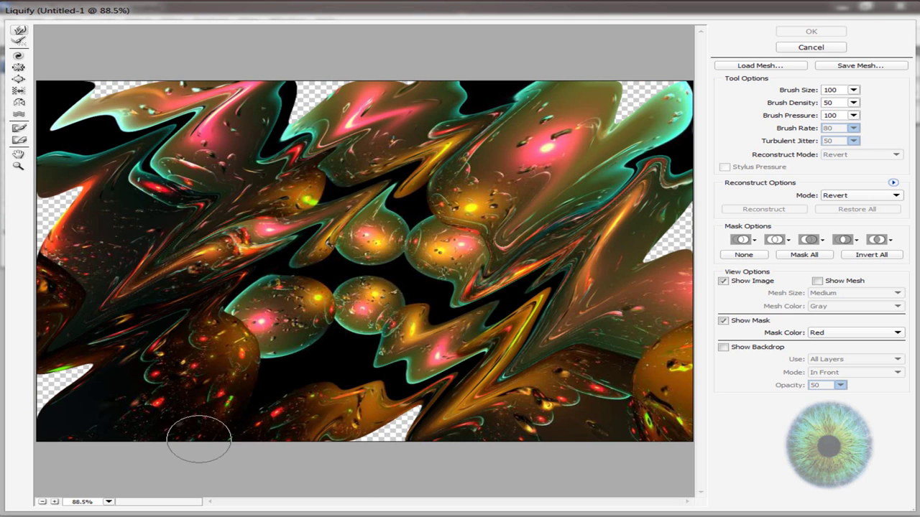
mouse_move(543, 222)
left_mouse_down()
mouse_move(61, 395)
mouse_move(671, 194)
mouse_move(665, 324)
left_mouse_up()
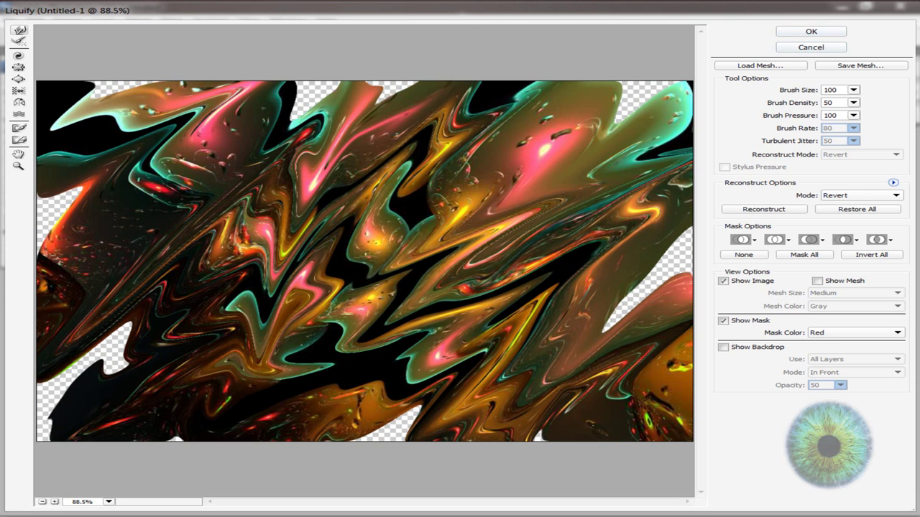
key("Return")
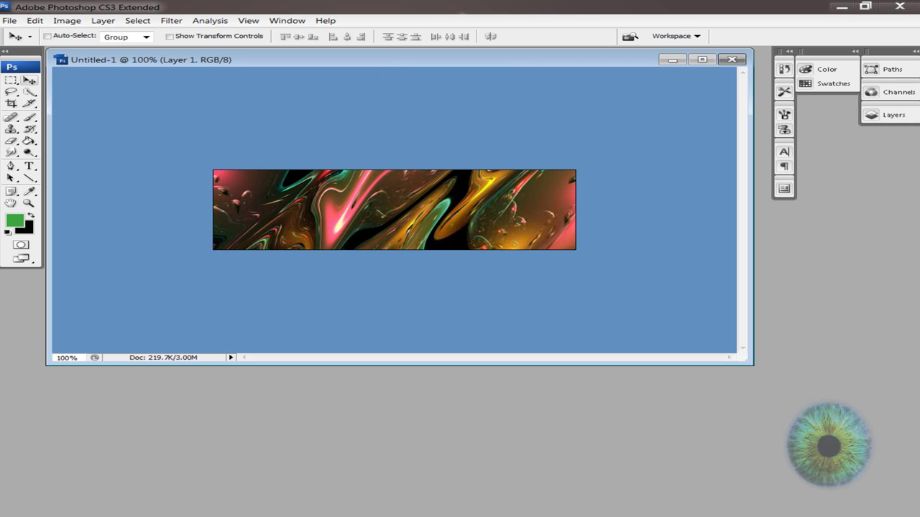
- Minimize Photoshop and open images.jpg from the Renders and Stocks folder
left_click(841, 7)
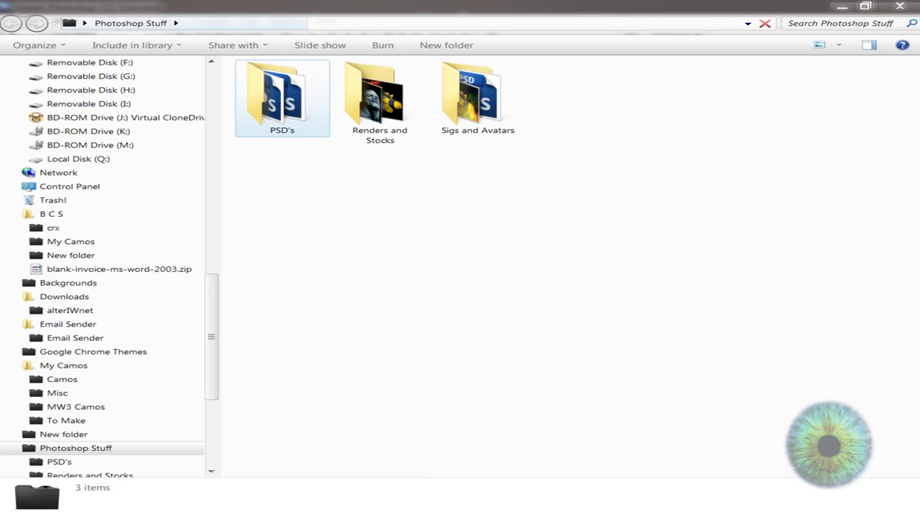
left_click(379, 100)
double_click(379, 100)
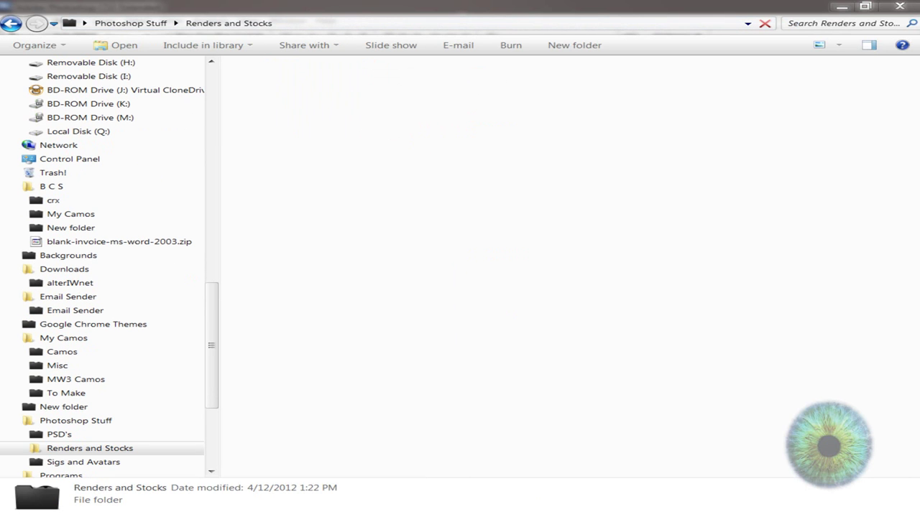
left_click(380, 101)
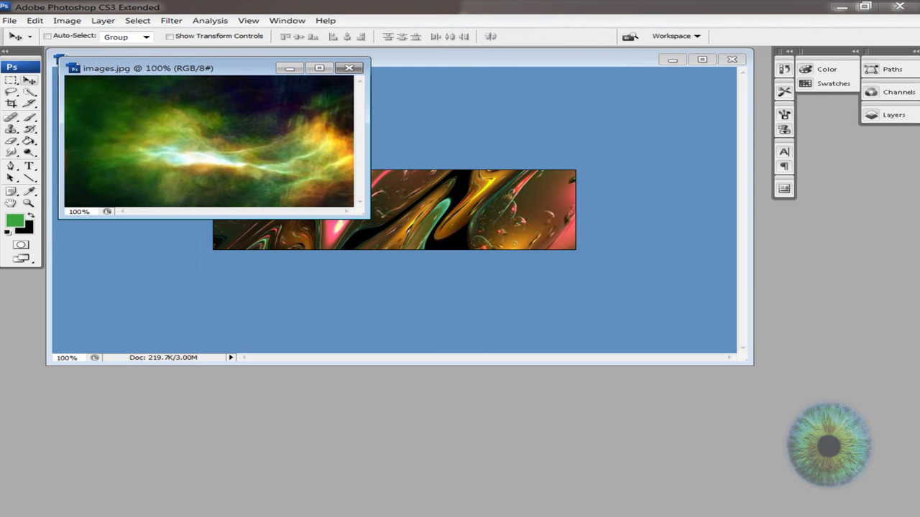
- Copy the whole nebula, close it, and paste it into the banner aligned left
key("ctrl+a")
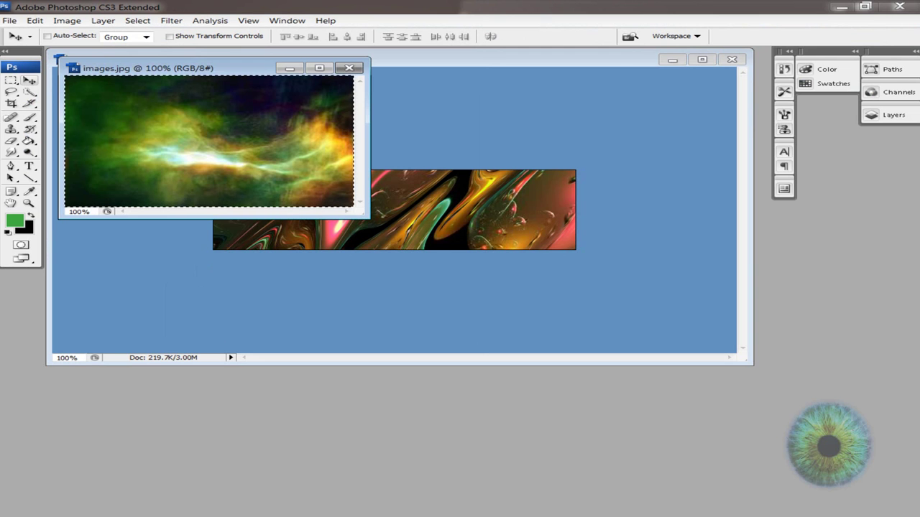
key("ctrl+w")
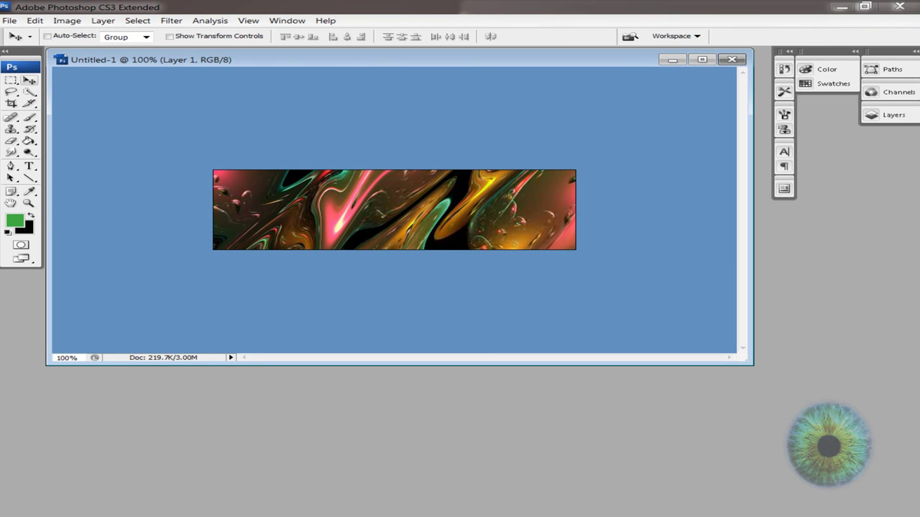
key("ctrl+v")
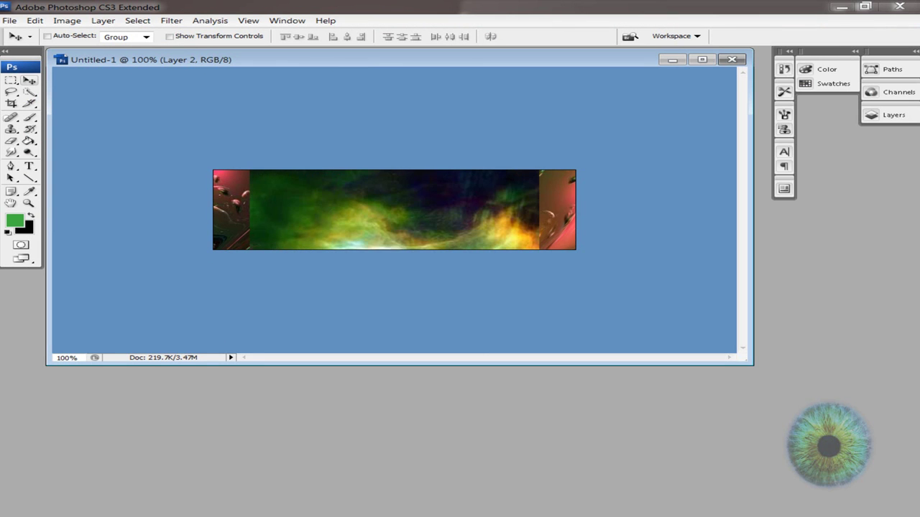
key("shift+Left")
key("shift+Left")
key("shift+Left")
key("shift+Left")
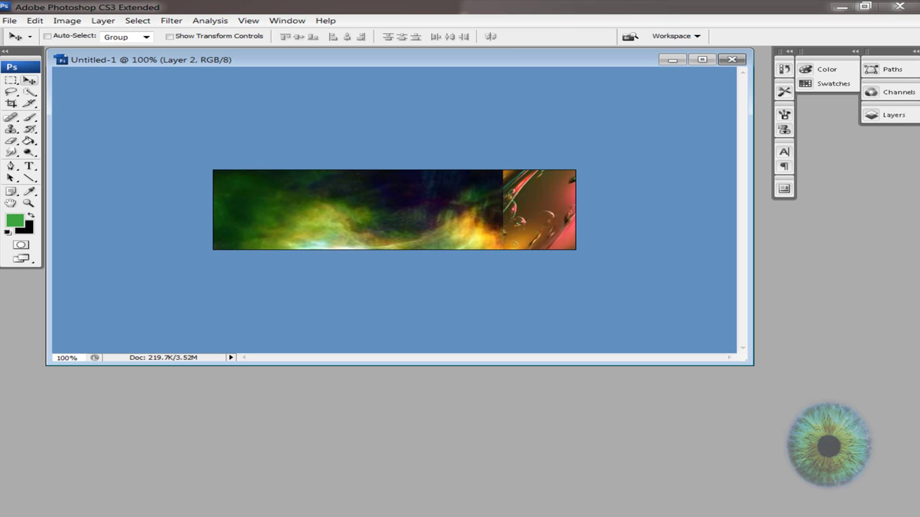
- Paste a second nebula copy and nudge it right, then left to overlap the first
key("ctrl+v")
key("shift+Right")
key("shift+Right")
key("shift+Right")
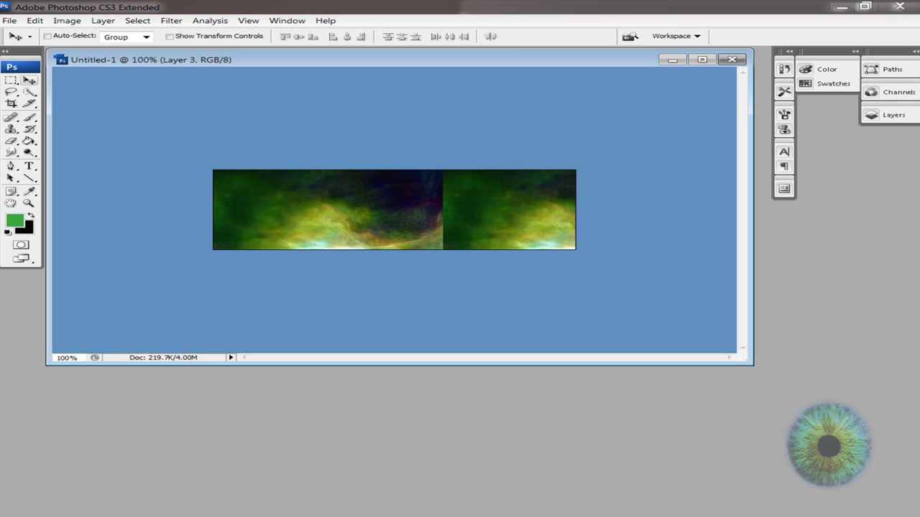
key("shift+Right")
key("shift+Right")
key("shift+Right")
key("shift+Left")
key("shift+Left")
key("shift+Left")
key("shift+Left")
key("shift+Left")
key("shift+Left")
key("shift+Left")
key("shift+Left")
key("shift+Left")
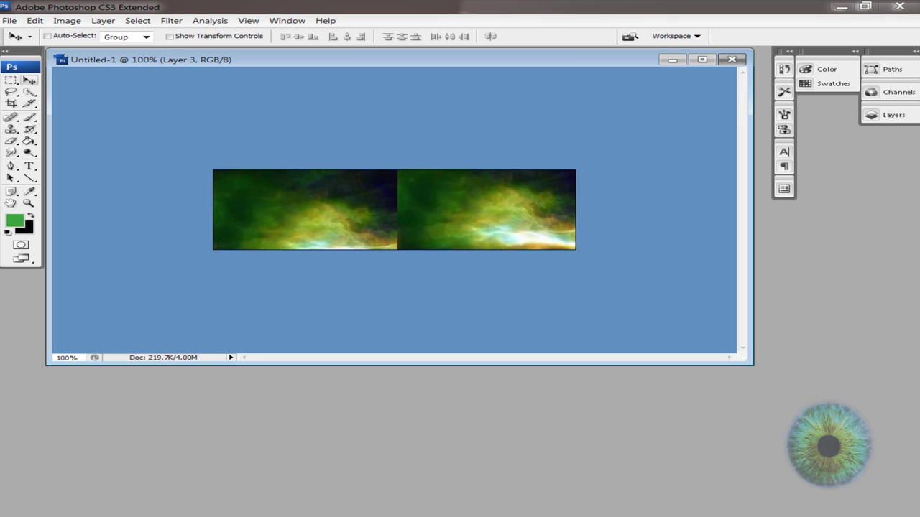
key("shift+Left")
key("shift+Left")
key("shift+Left")
key("shift+Right")
key("shift+Right")
key("shift+Right")
key("shift+Right")
key("shift+Left")
key("shift+Left")
key("shift+Left")
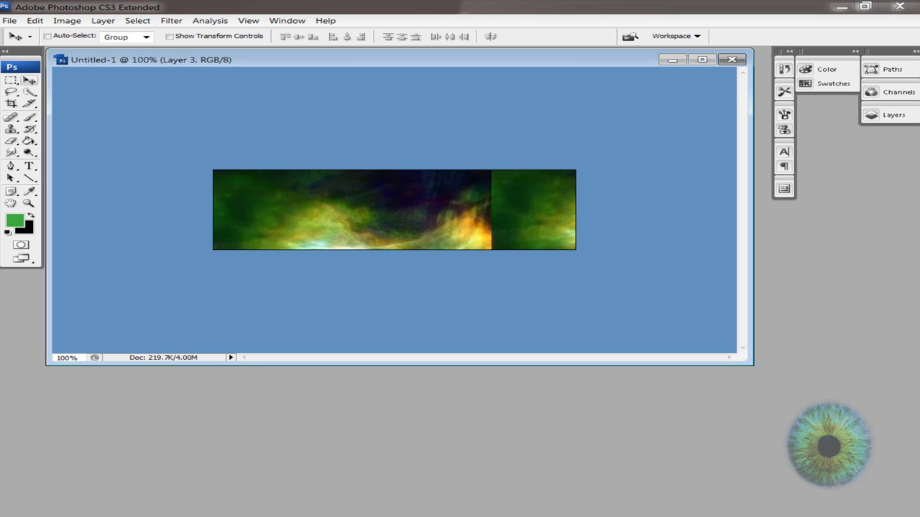
key("shift+Left")
key("shift+Left")
key("shift+Left")
key("shift+Left")
key("shift+Left")
key("shift+Left")
key("shift+Left")
key("shift+Right")
key("shift+Right")
key("shift+Right")
key("shift+Right")
key("shift+Right")
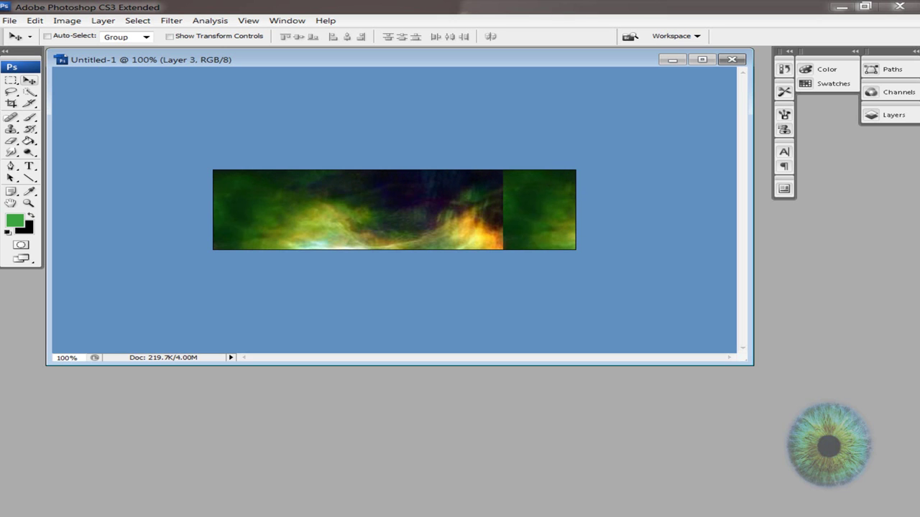
- Smudge the seam between the two nebula copies with the Smudge tool
key("r")
left_click_drag(10, 153, 72, 175)
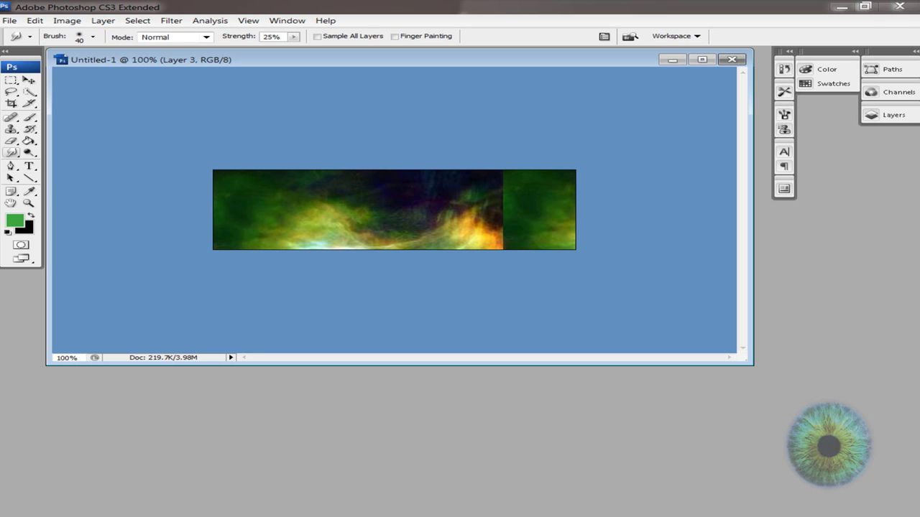
left_click_drag(510, 168, 494, 192)
- Hide Layer 1 and merge the visible nebula layers into Layer 3
left_click(893, 115)
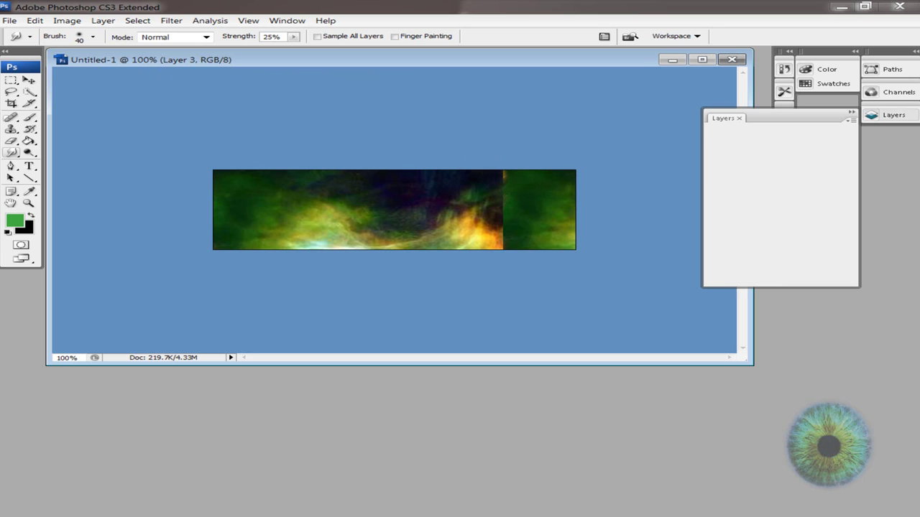
left_click(767, 169)
left_click(713, 181)
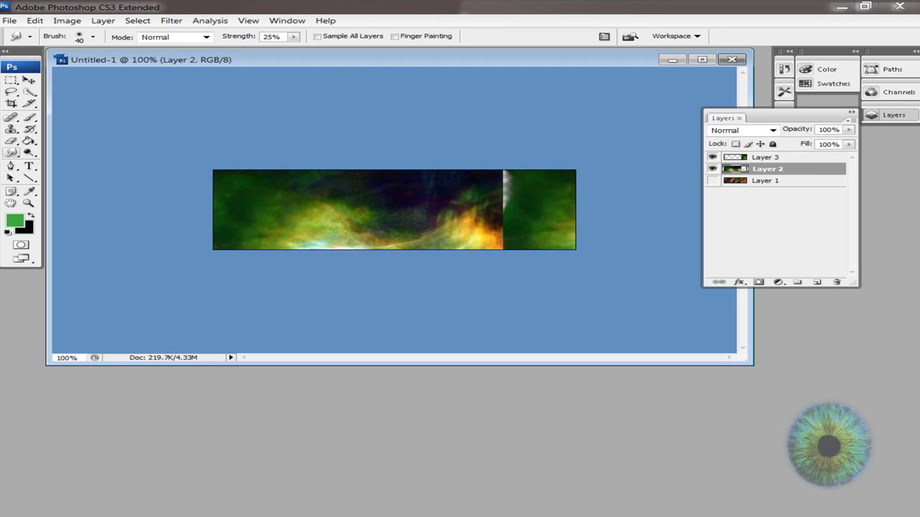
key("alt+bracketleft")
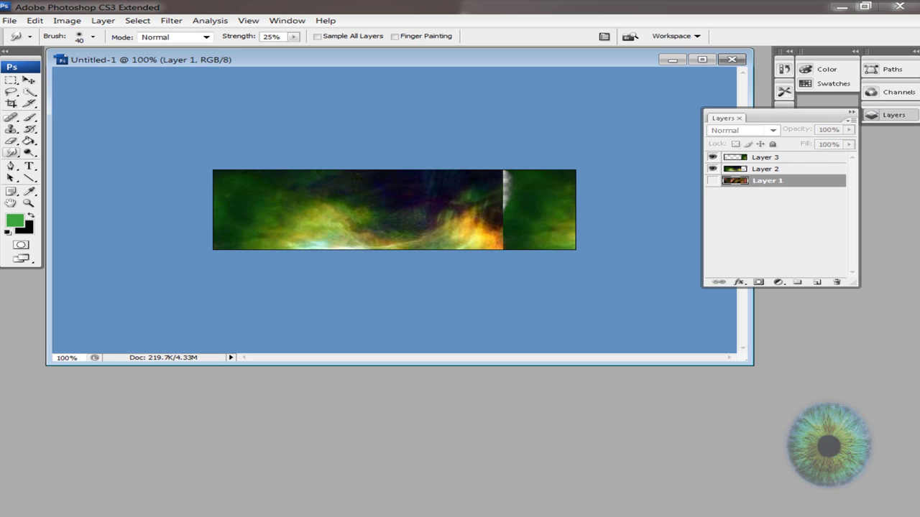
key("alt+bracketleft")
right_click(740, 157)
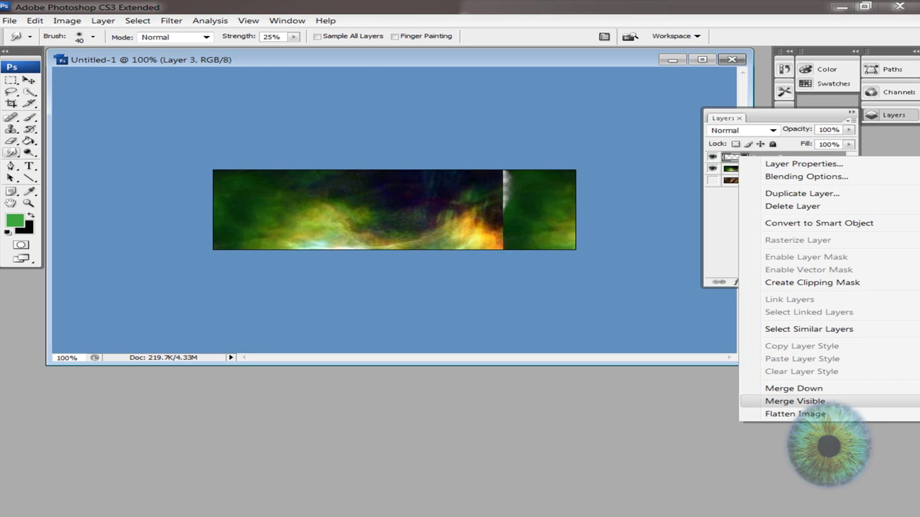
left_click(794, 401)
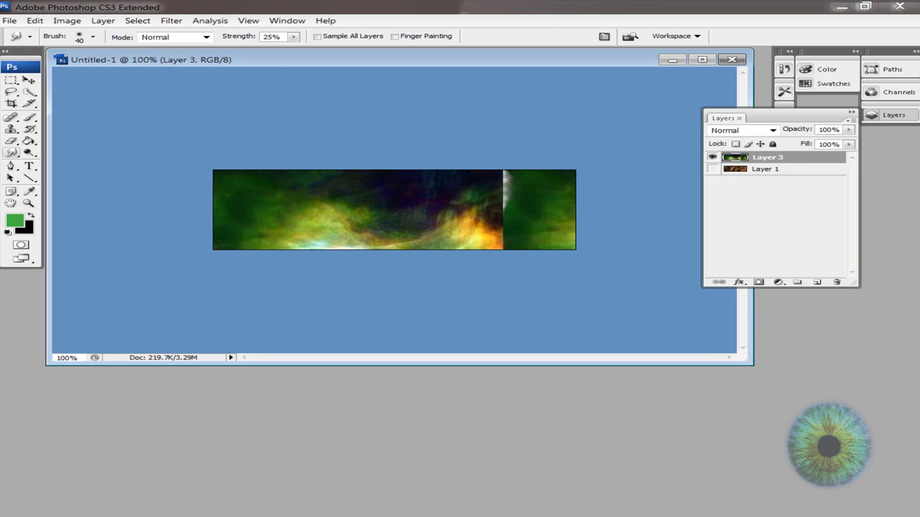
key("F7")
- Undo the stray smudge on the white streak at the right edge
left_click_drag(497, 185, 512, 200)
key("ctrl+z")
key("F7")
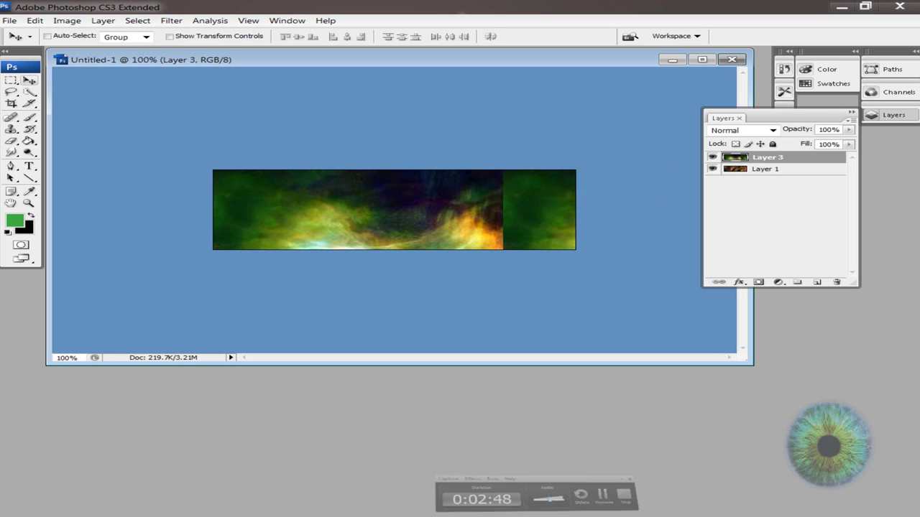
- Smudge orange and dark tones across the seam, then lower Layer 3's opacity
left_click(11, 152)
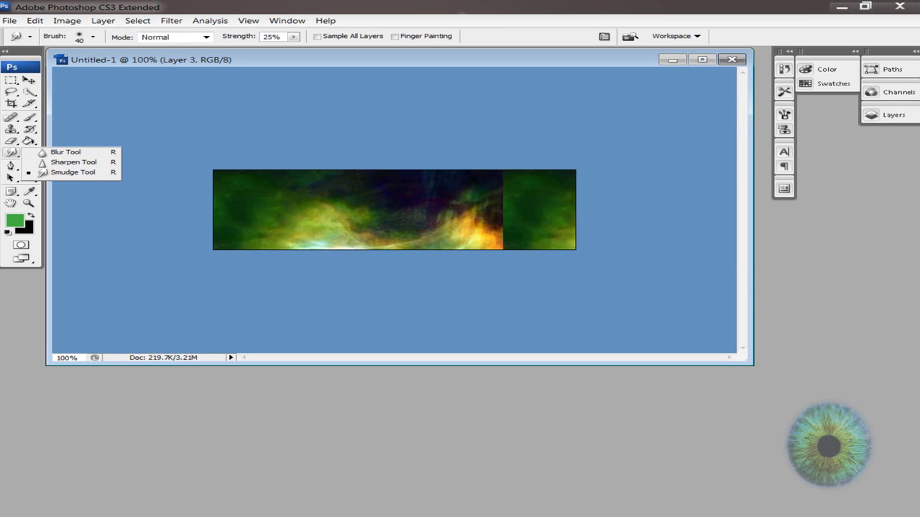
left_click(71, 172)
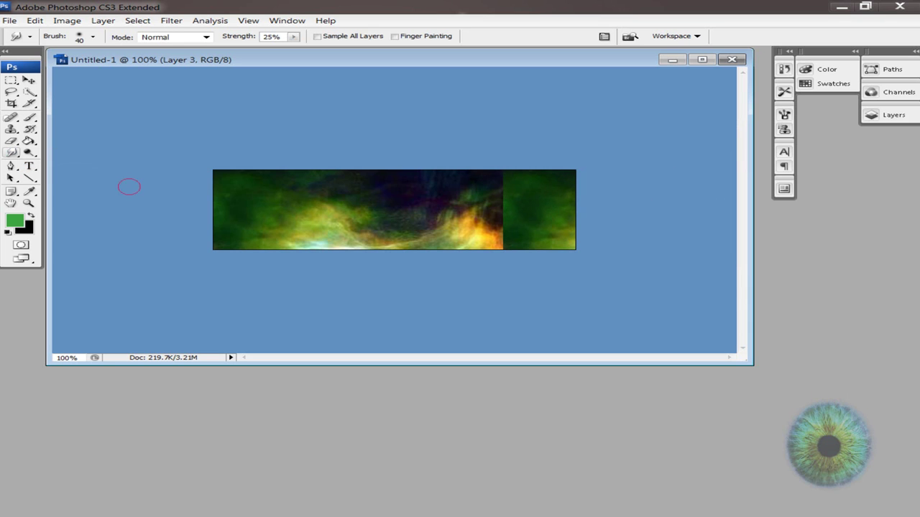
left_click_drag(473, 213, 531, 237)
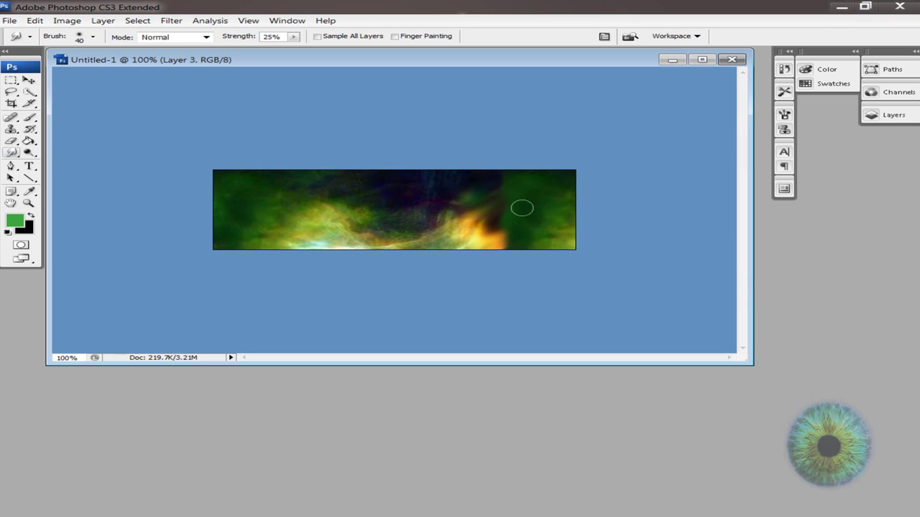
mouse_move(511, 184)
left_mouse_down()
mouse_move(499, 240)
mouse_move(515, 237)
left_mouse_up()
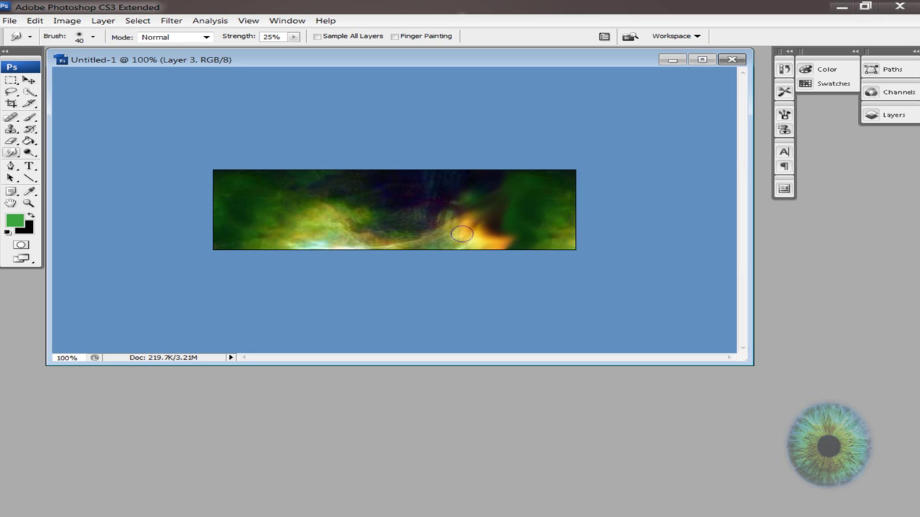
left_click(891, 115)
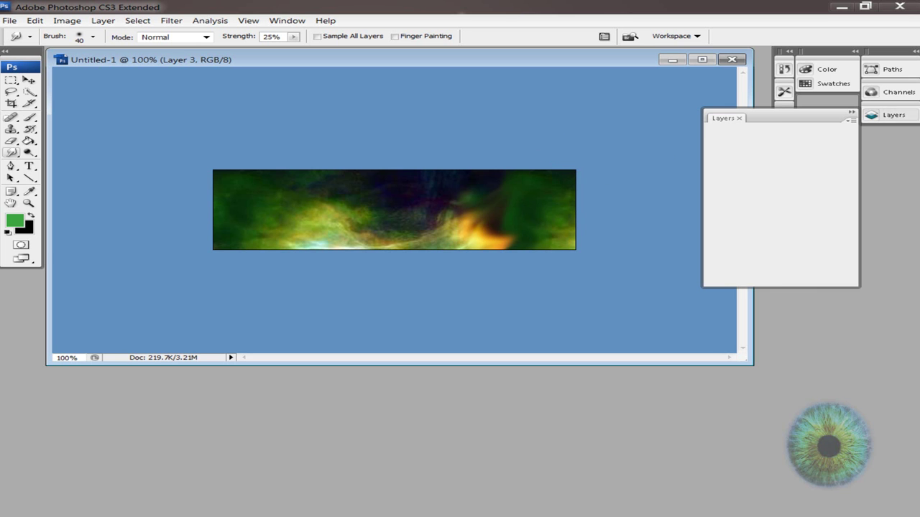
mouse_move(796, 130)
left_mouse_down()
mouse_move(784, 129)
mouse_move(802, 129)
left_mouse_up()
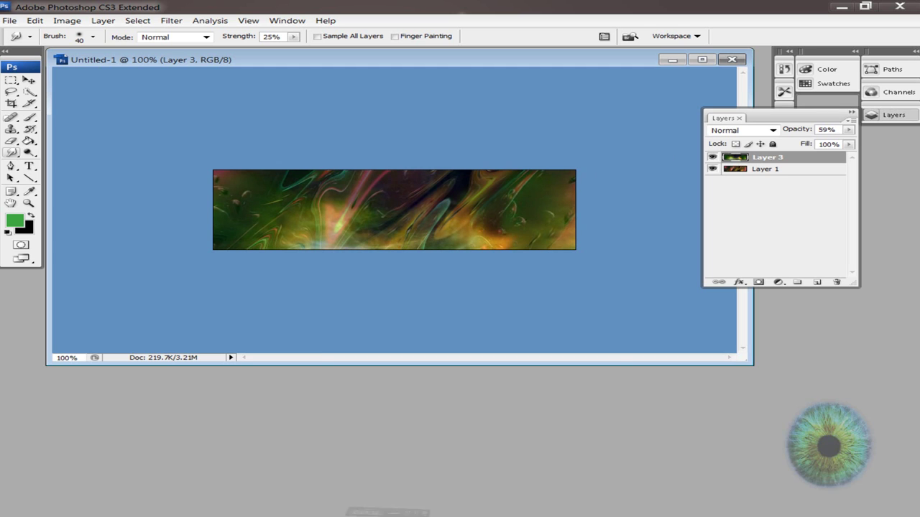
- Open sweettooth_render7E0.png from the desktop in Photoshop and enlarge its window
key("super+Right")
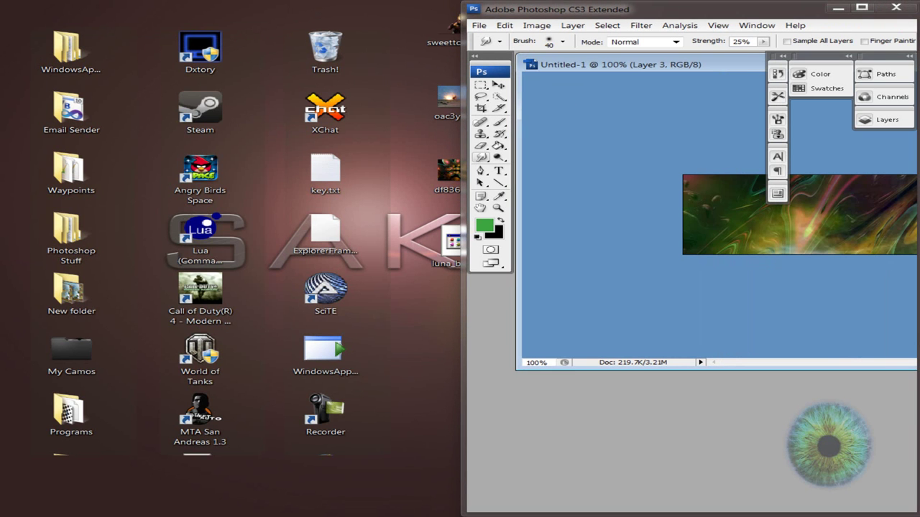
left_click_drag(445, 32, 611, 216)
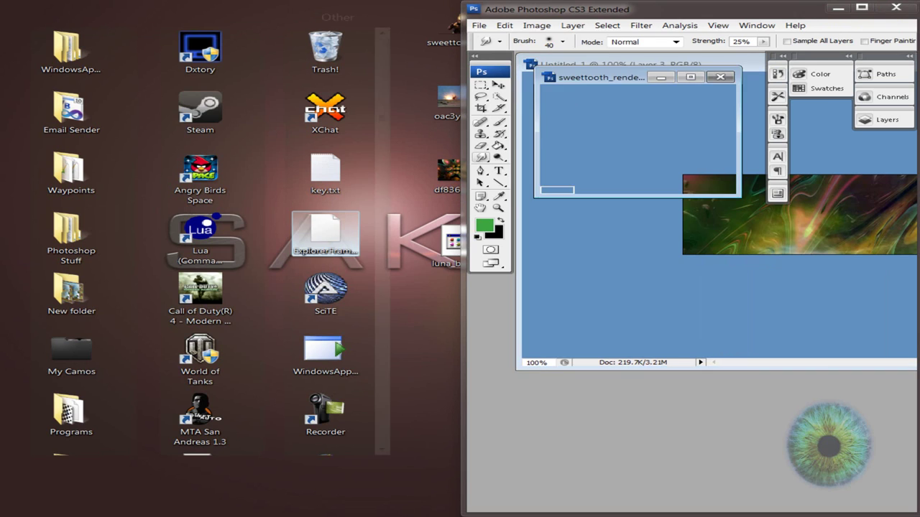
key("super+Up")
left_click_drag(270, 191, 449, 287)
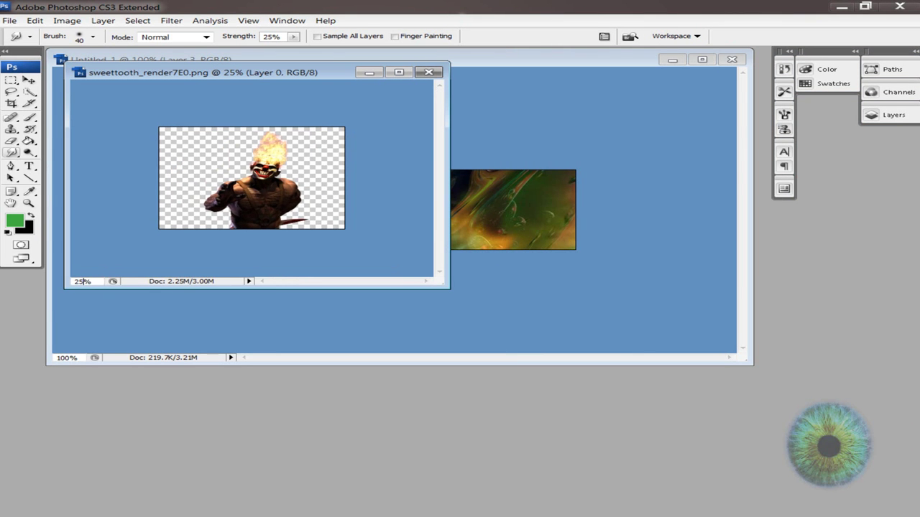
- Set the render's view to 100% zoom and enlarge its window to nearly full screen
type("100")
key("Return")
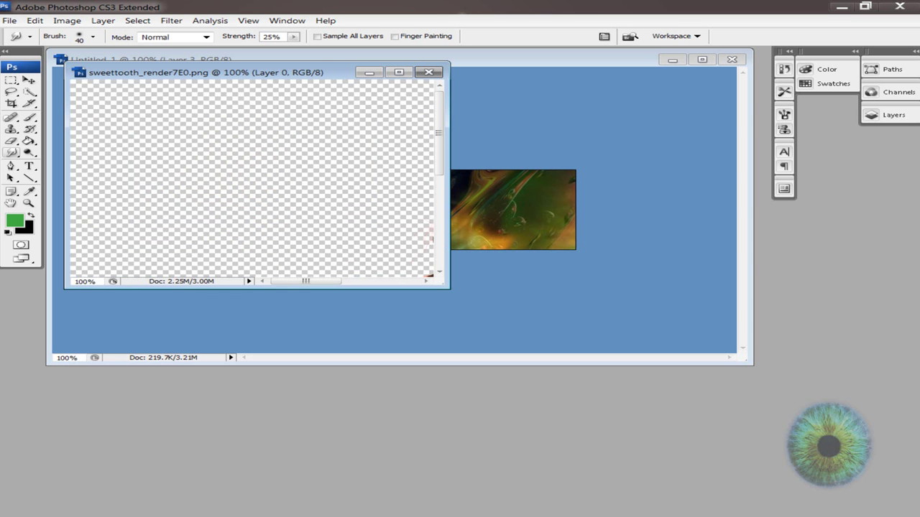
left_click_drag(449, 287, 916, 492)
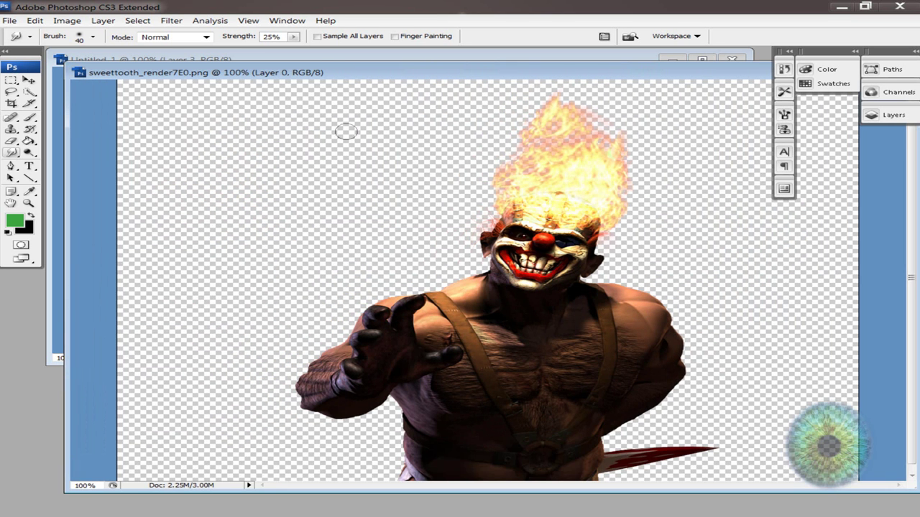
- Scale the clown render down to about 40%, reposition it, and apply the transform
left_click(35, 21)
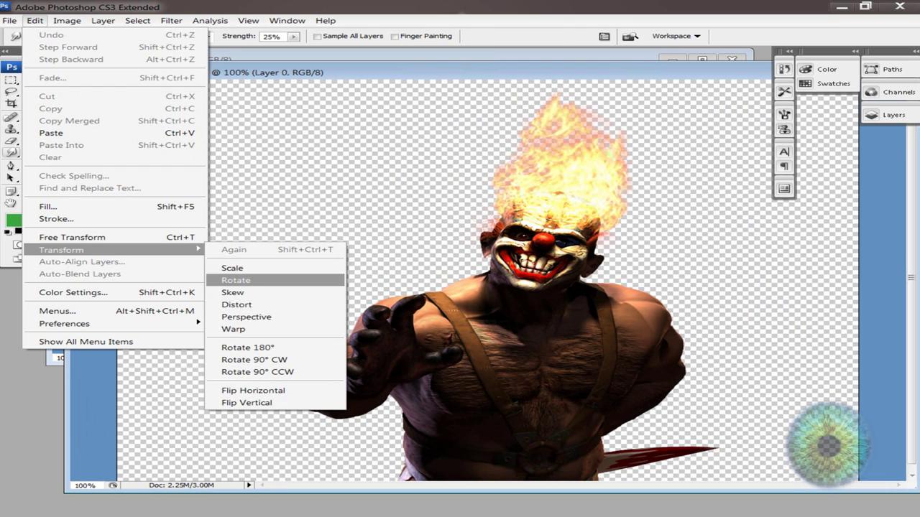
left_click(231, 268)
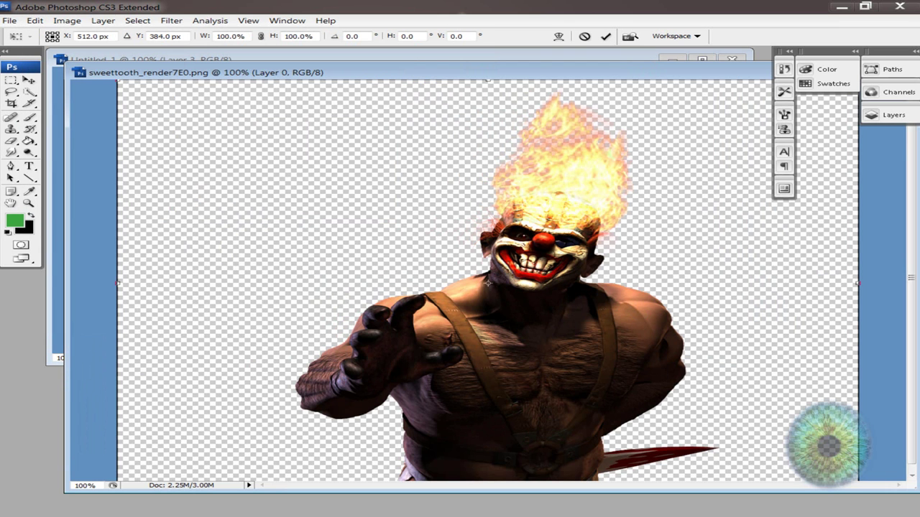
left_click_drag(117, 81, 385, 298)
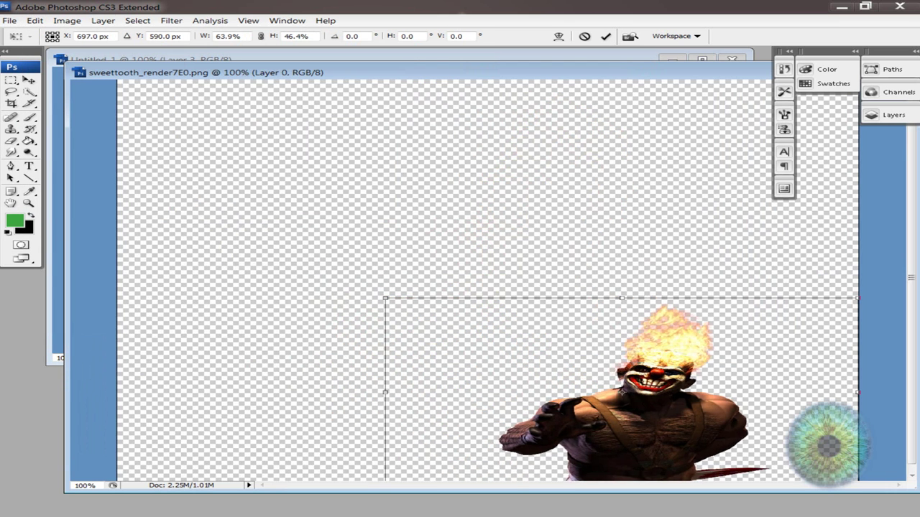
left_click_drag(620, 392, 429, 220)
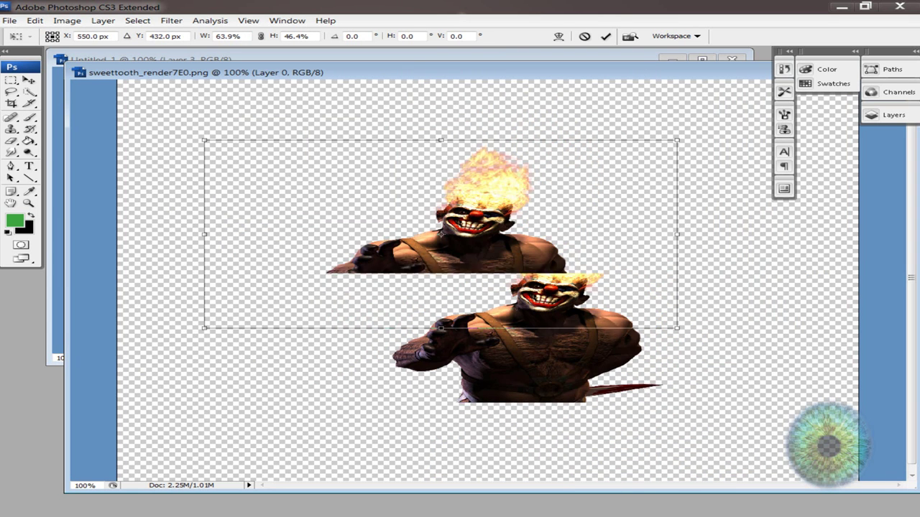
mouse_move(665, 313)
left_mouse_down()
mouse_move(711, 385)
mouse_move(578, 316)
mouse_move(519, 308)
mouse_move(479, 286)
mouse_move(486, 295)
left_mouse_up()
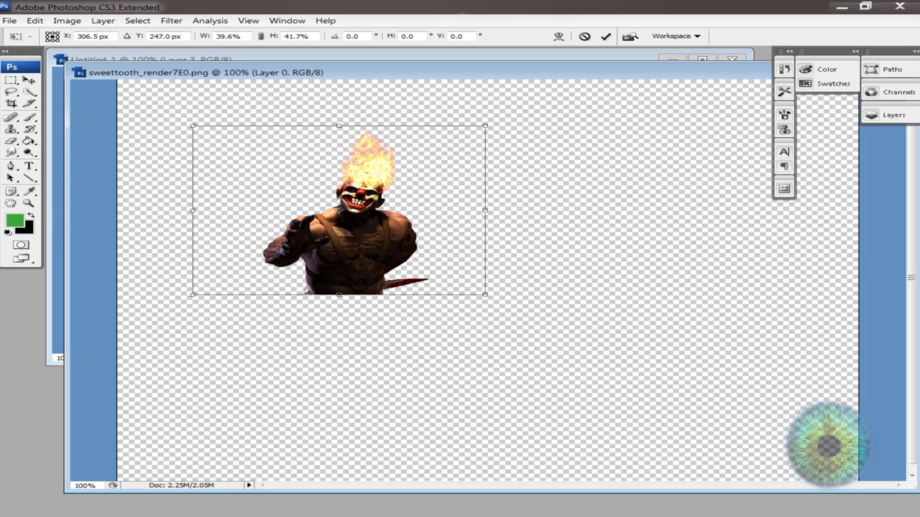
left_click(28, 80)
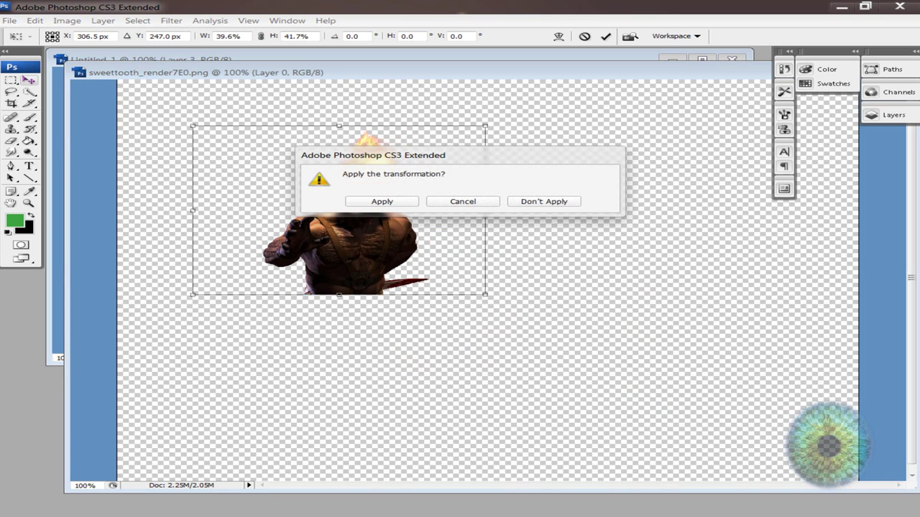
key("Return")
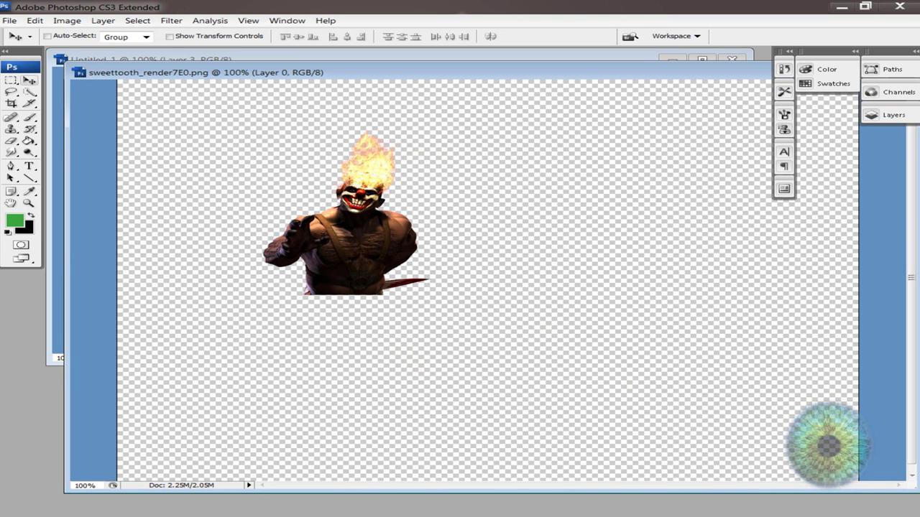
- Select all of the render canvas, then close the render without saving changes
key("ctrl+a")
left_click_drag(360, 72, 274, 97)
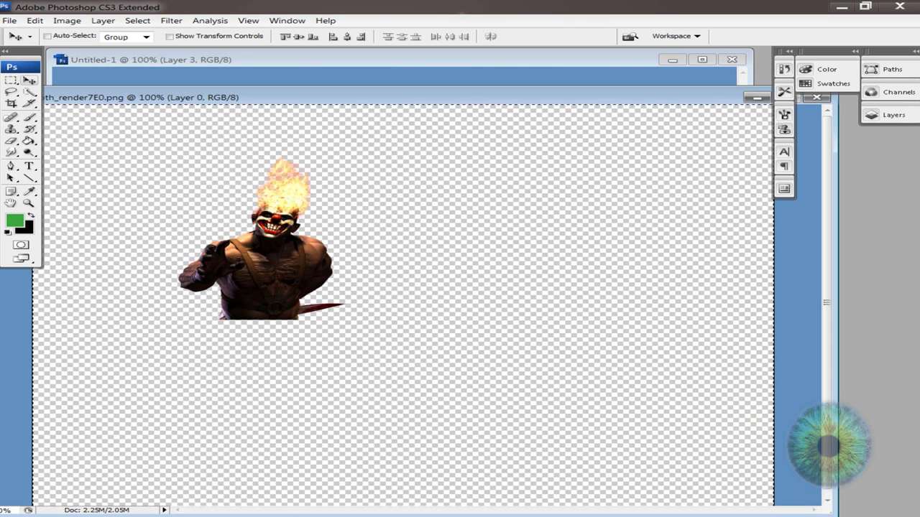
key("ctrl+w")
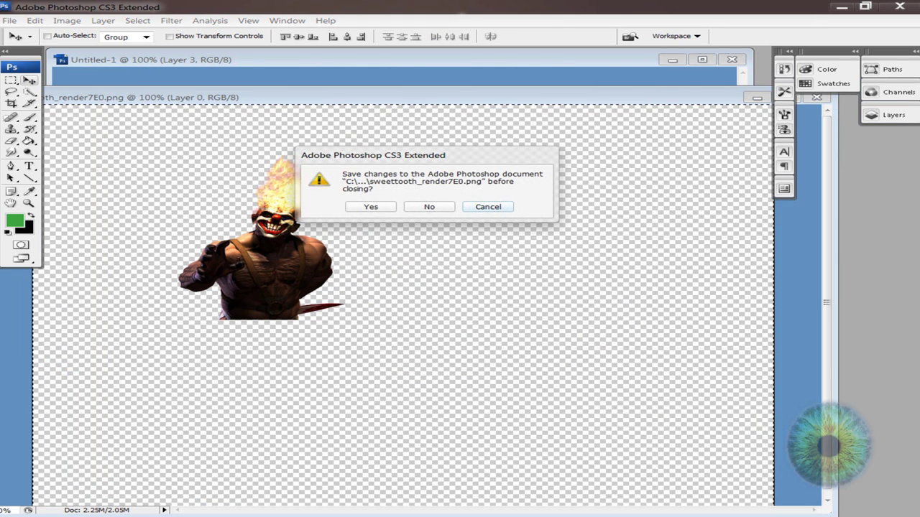
key("Escape")
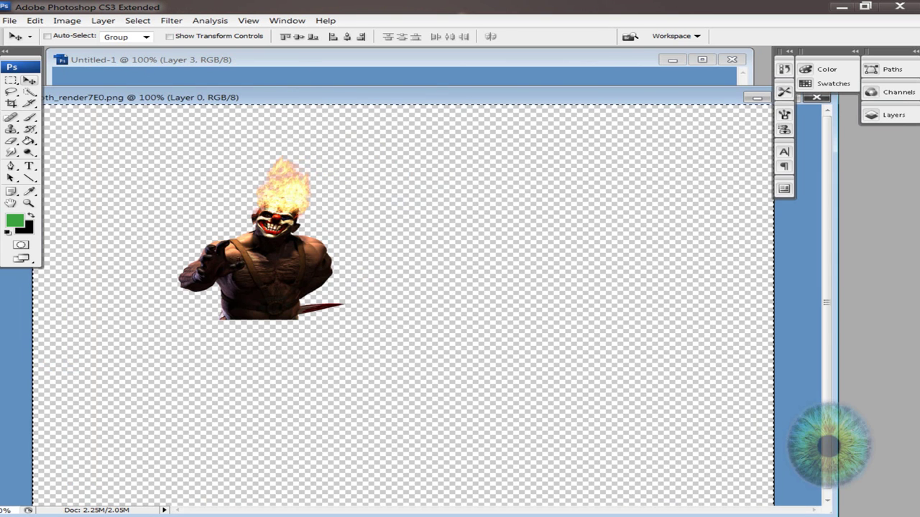
key("ctrl+w")
key("n")
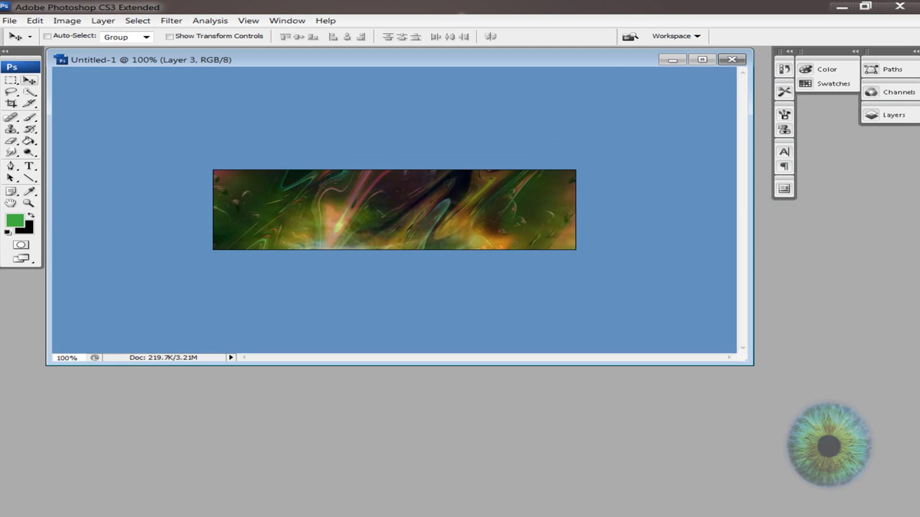
- Paste the clown into the banner as Layer 4 and nudge it to the centre
key("ctrl+v")
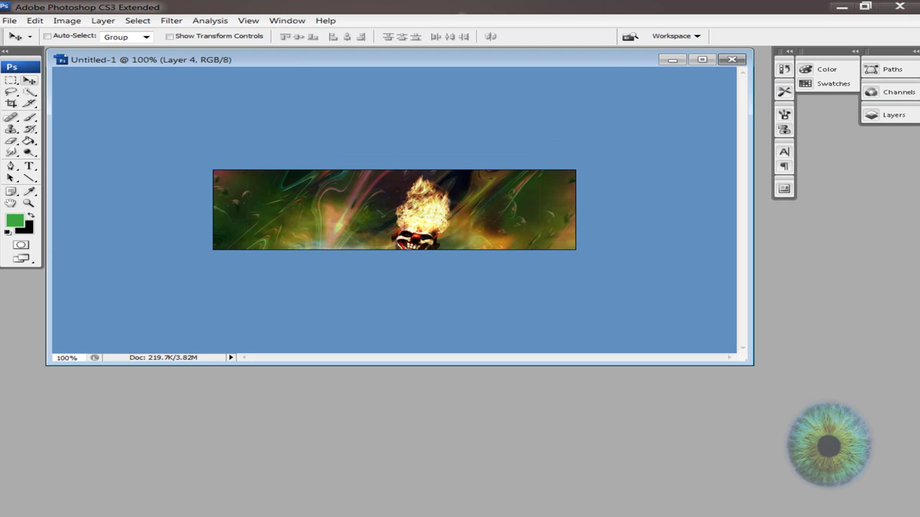
key("shift+Up")
key("shift+Up")
key("shift+Up")
key("shift+Up")
key("shift+Up")
key("shift+Up")
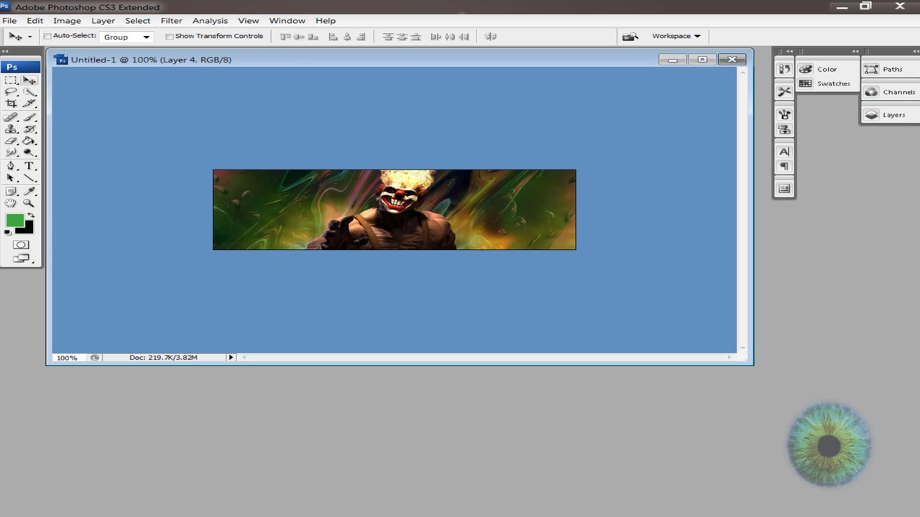
key("shift+Down")
key("shift+Down")
key("shift+Down")
key("shift+Up")
key("shift+Up")
key("shift+Up")
key("shift+Left")
key("Right")
key("Right")
key("Right")
key("shift+Right")
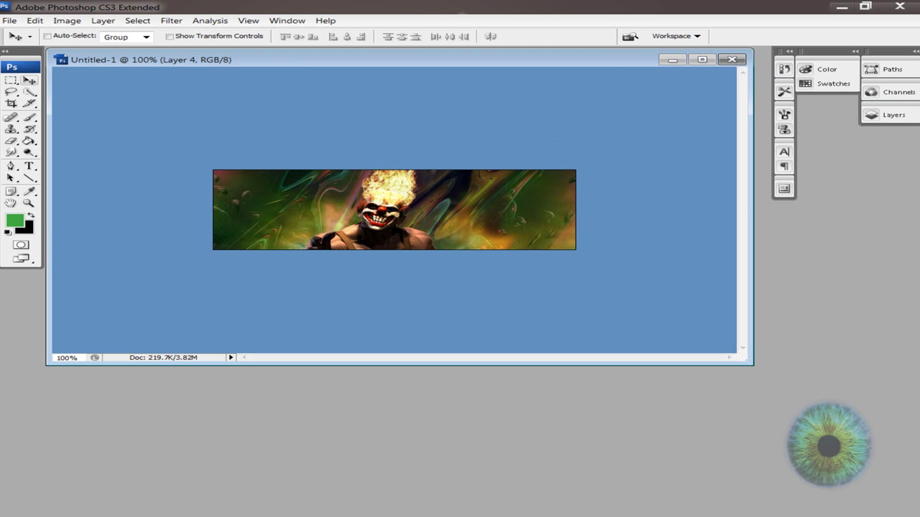
key("shift+Right")
key("Left")
key("Left")
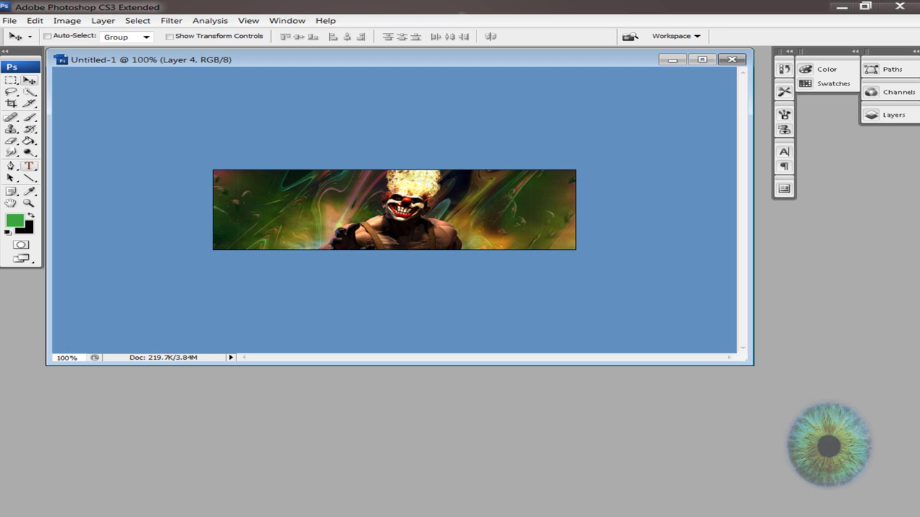
- Set the Type tool to 14 pt Luna Bar font
key("t")
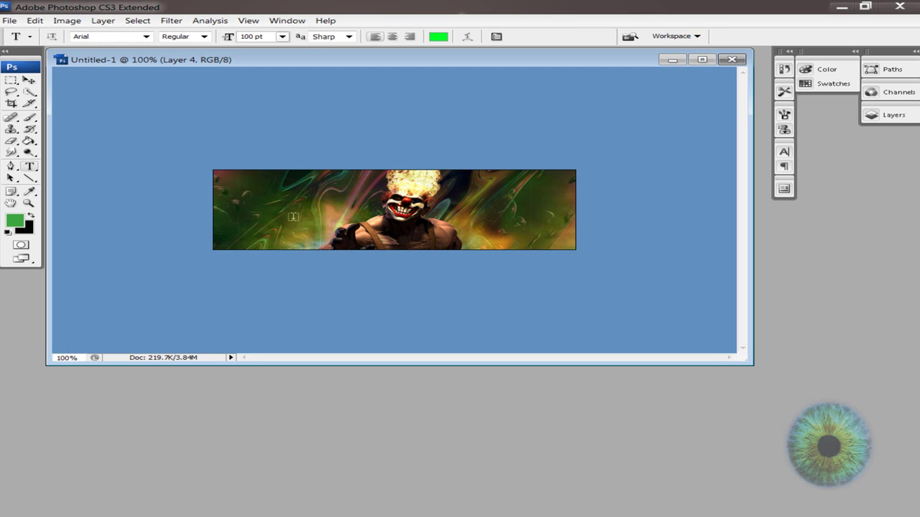
left_click(549, 301)
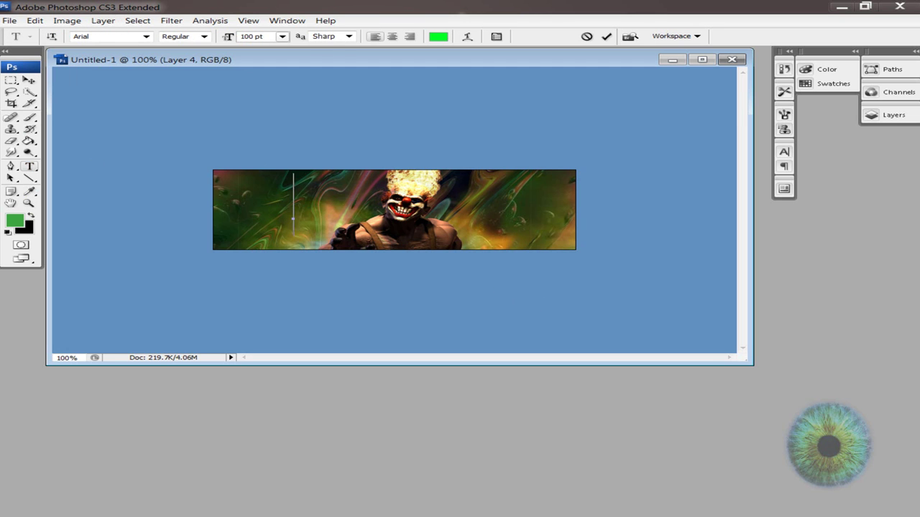
left_click(252, 36)
type("14")
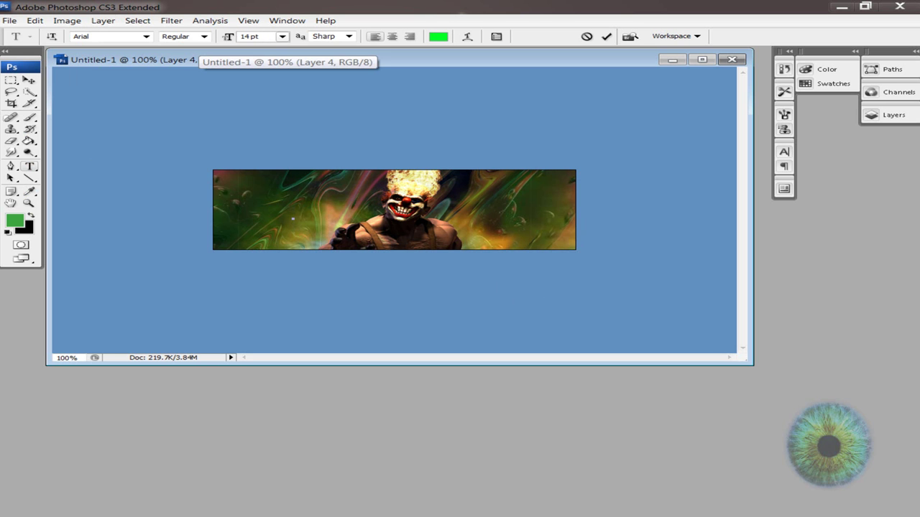
left_click(146, 36)
scroll(173, 316, "down", 1)
scroll(172, 316, "down", 7)
scroll(172, 316, "down", 5)
scroll(173, 317, "down", 5)
scroll(172, 316, "down", 7)
left_click(118, 98)
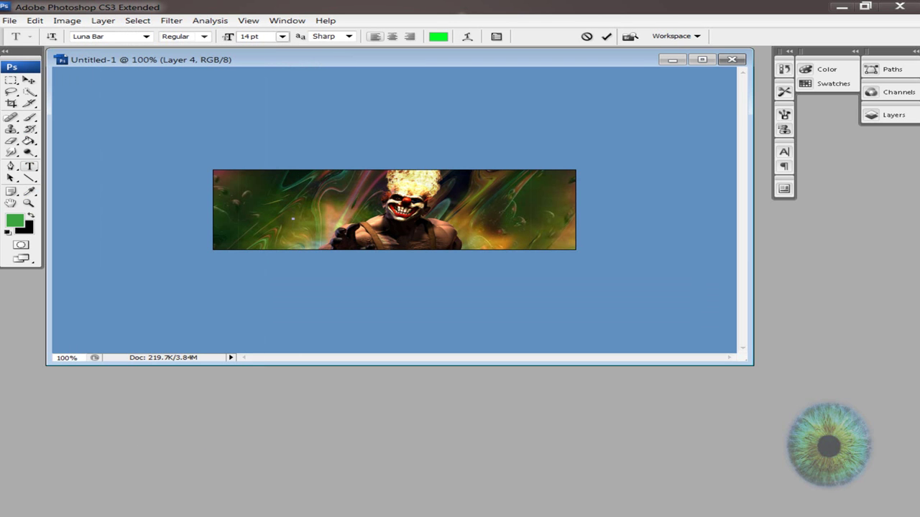
- Type the creator's tag text to the left of the clown and commit it
left_click(293, 219)
type("text")
key("BackSpace")
key("BackSpace")
key("BackSpace")
key("BackSpace")
type("Sweett")
type("Tal")
key("shift+Left")
key("shift+Left")
key("shift+Left")
key("shift+Left")
key("shift+Left")
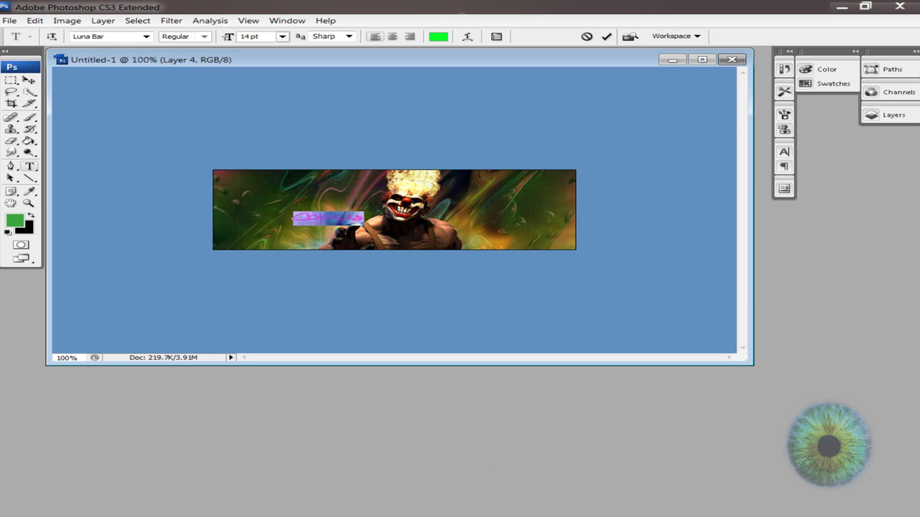
left_click(893, 115)
- Add an Outer Glow to the text layer using the Color Dodge blend mode
key("ctrl+Return")
right_click(739, 158)
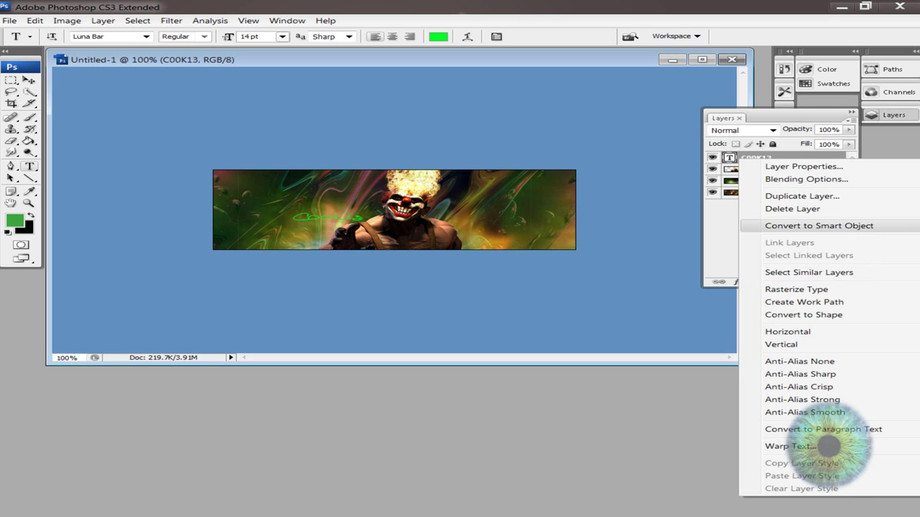
left_click(806, 179)
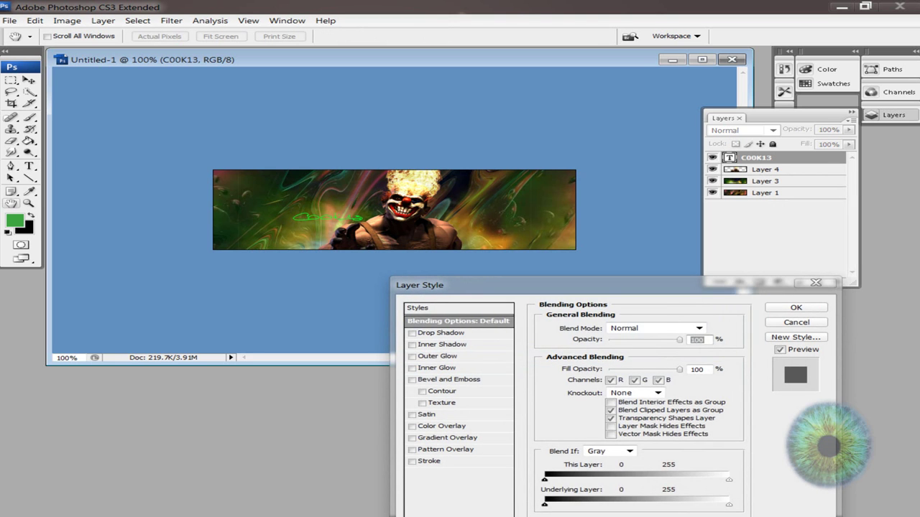
left_click(441, 356)
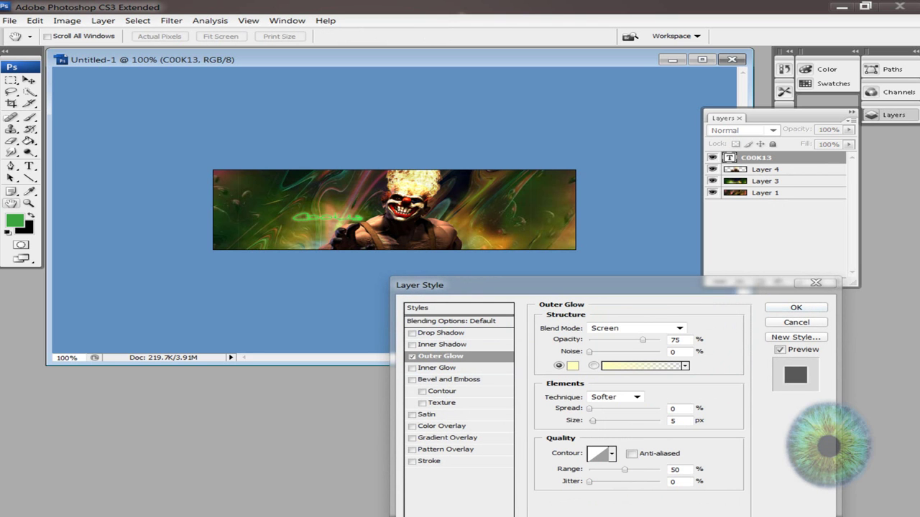
left_click(635, 328)
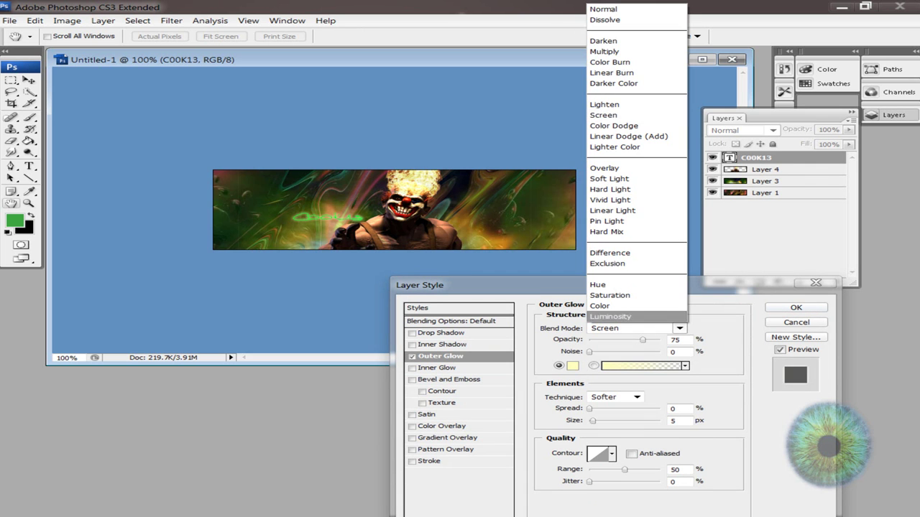
left_click(618, 168)
left_click(636, 327)
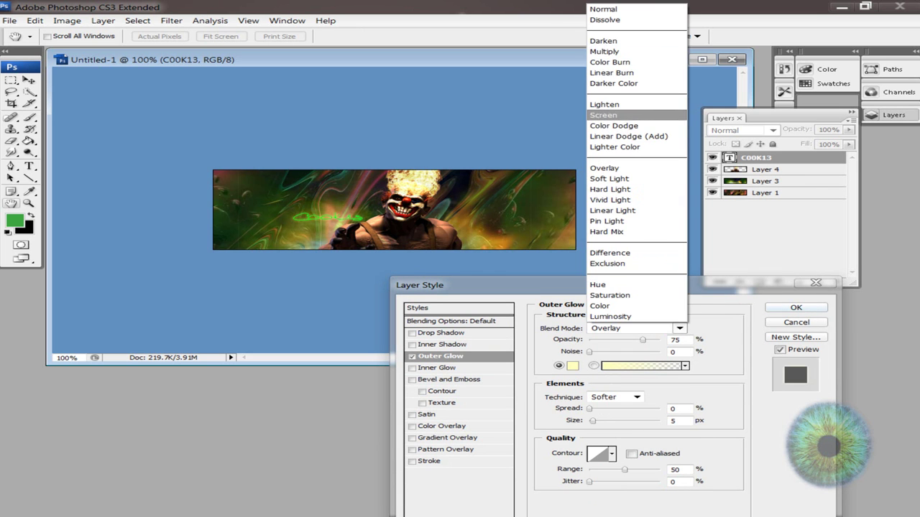
left_click(618, 115)
key("Down")
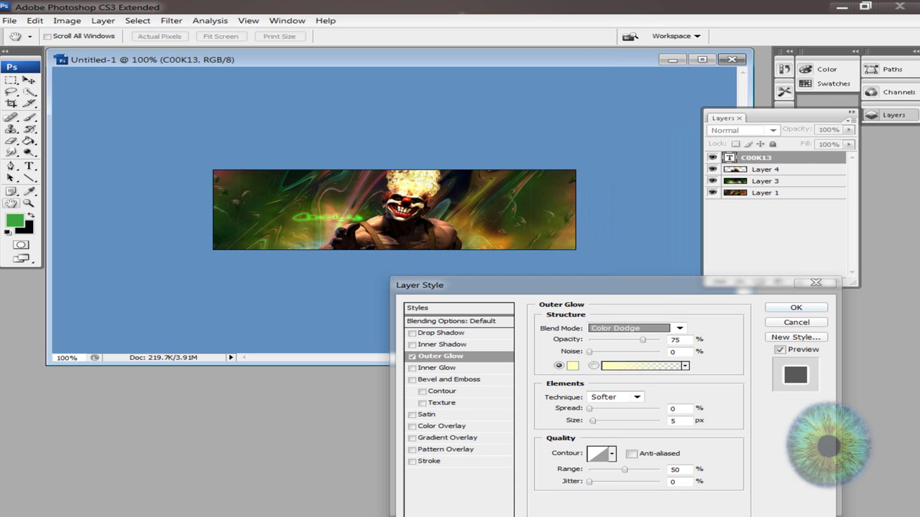
- Set the glow opacity to 76% and spread to 8%, then apply the style
left_click_drag(503, 285, 494, 205)
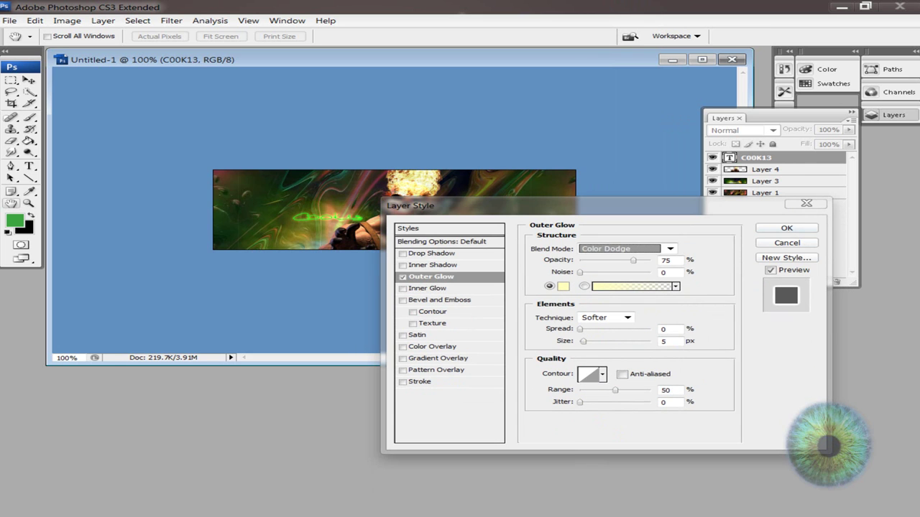
mouse_move(632, 261)
left_mouse_down()
mouse_move(642, 261)
mouse_move(580, 261)
mouse_move(633, 261)
left_mouse_up()
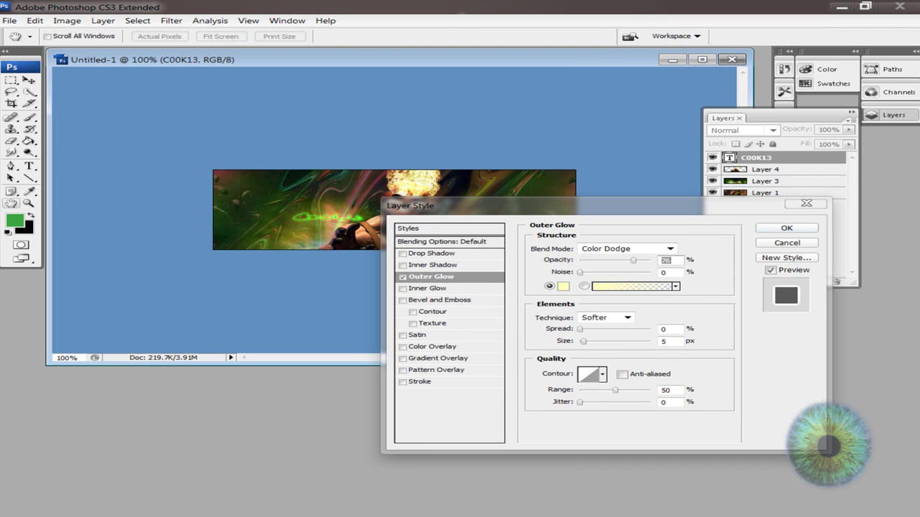
left_click(602, 373)
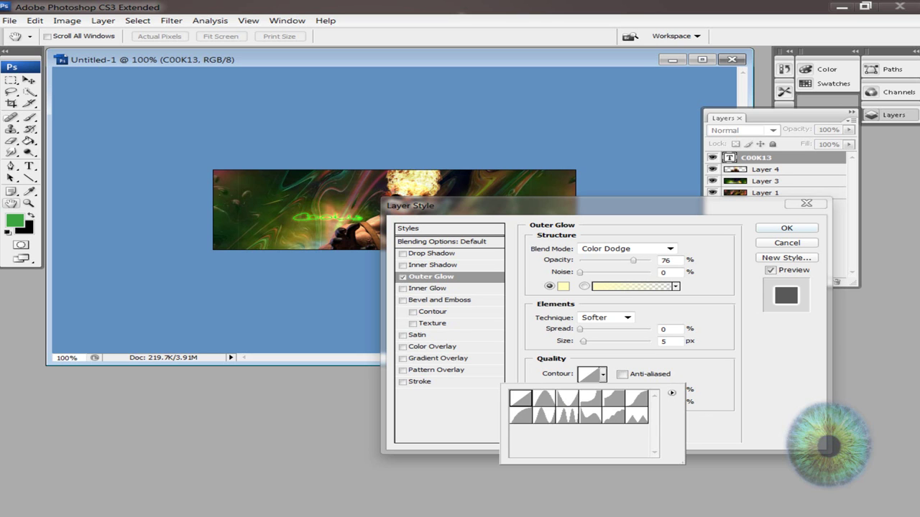
key("Return")
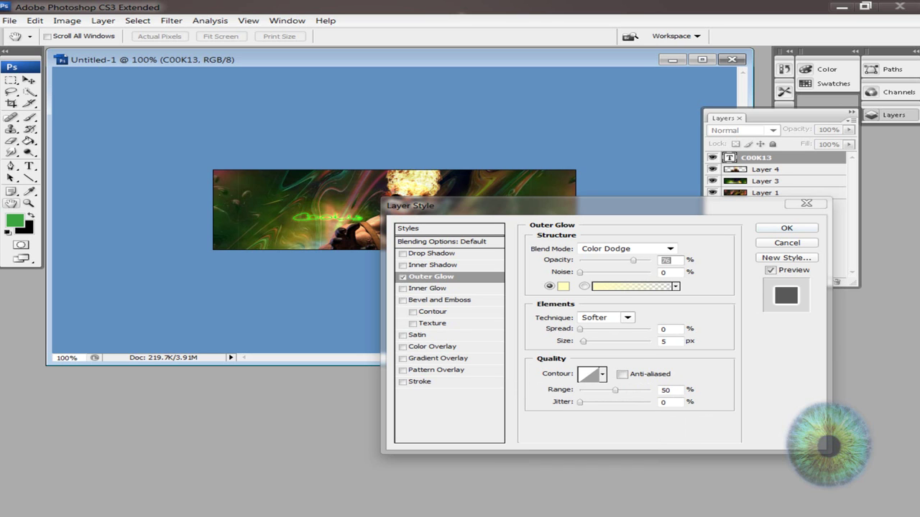
key("Tab")
key("Tab")
type("5")
key("BackSpace")
type("8")
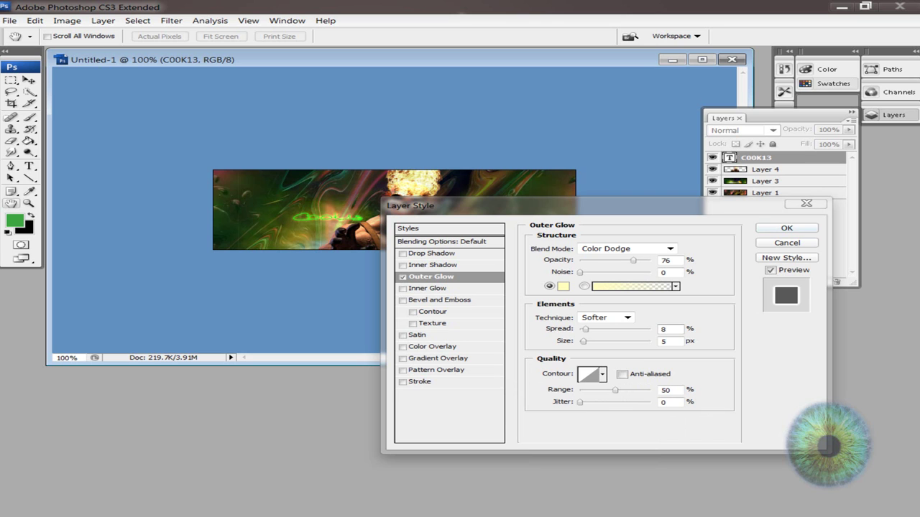
key("shift+Home")
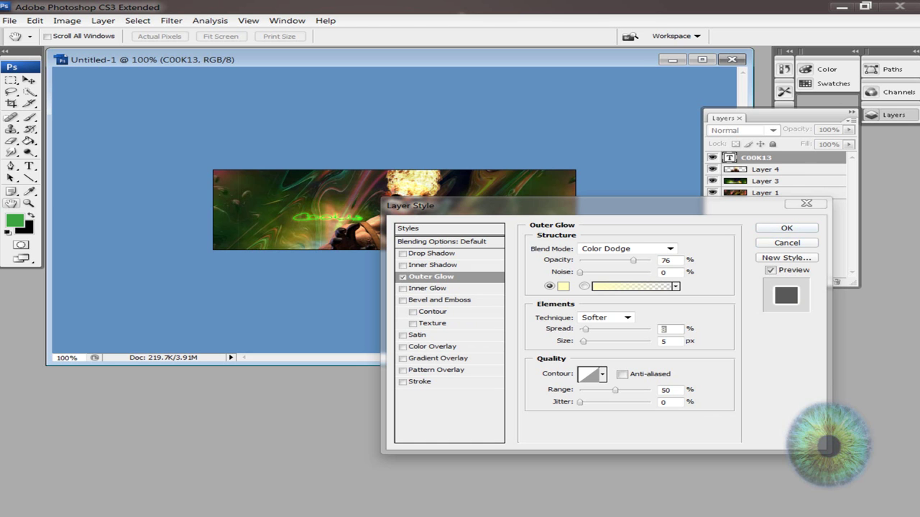
key("Return")
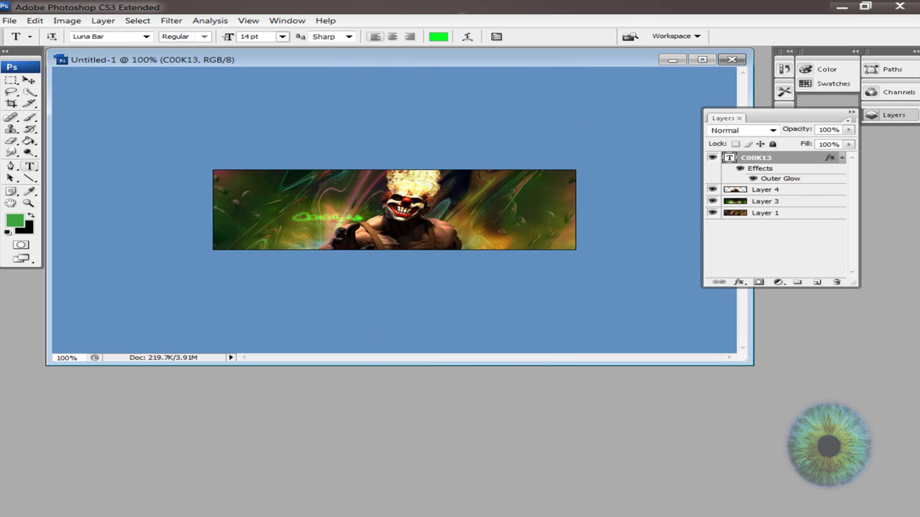
- Deselect the text layer and collapse the Layers panel back into the dock
left_click(776, 244)
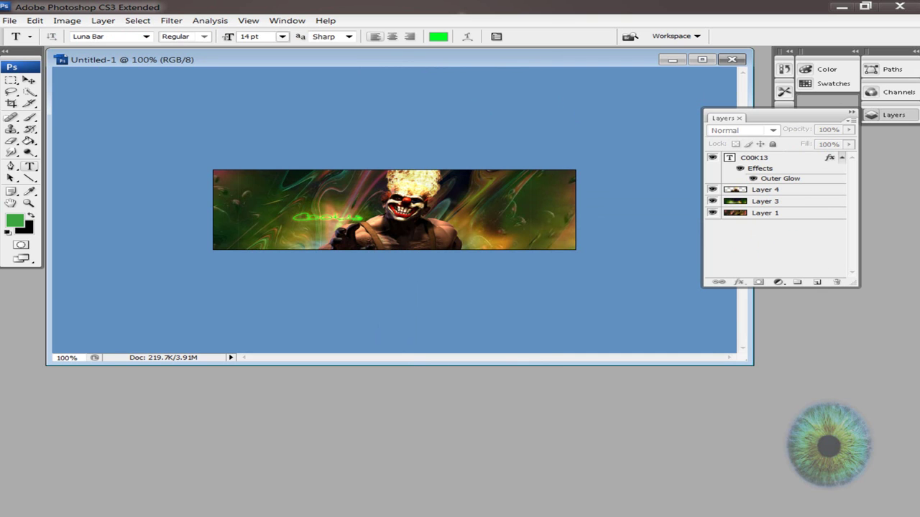
left_click(10, 21)
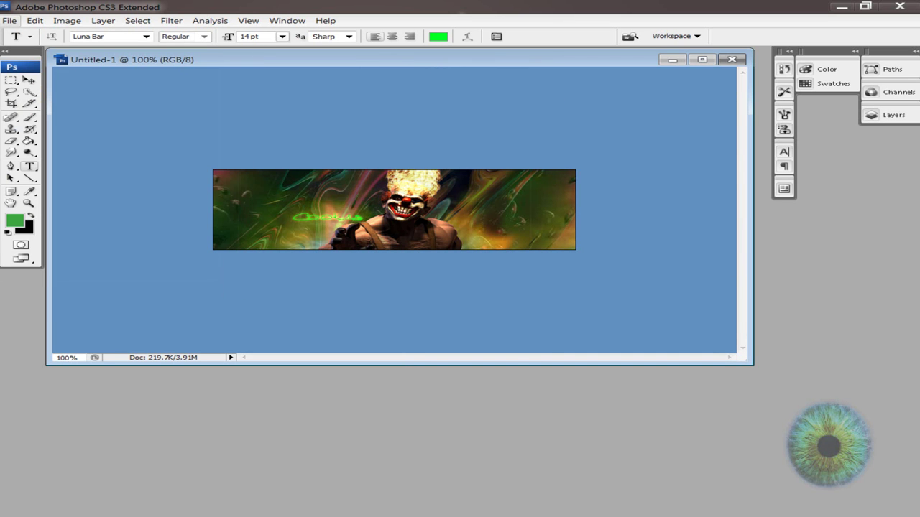